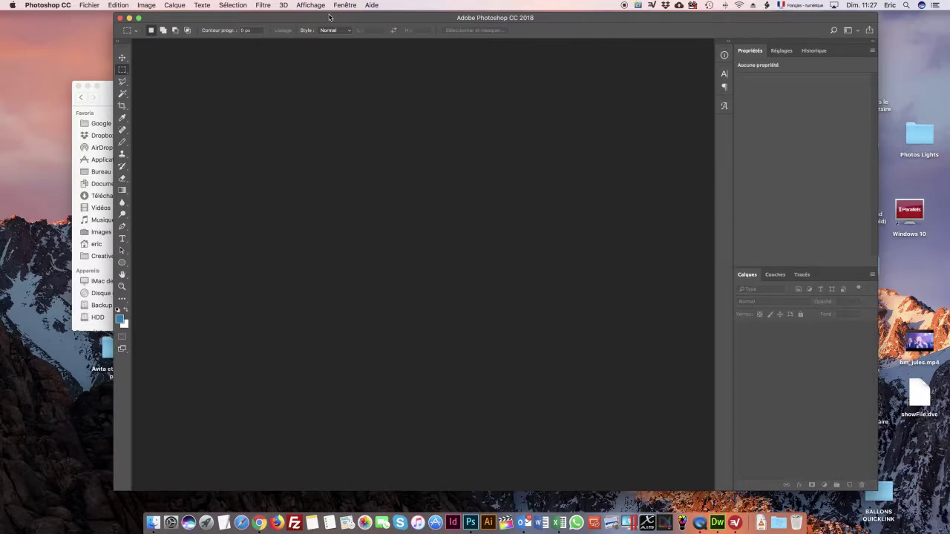
- Open the image medicaments01.jpg from the Exercice folder
drag(351, 20, 314, 15)
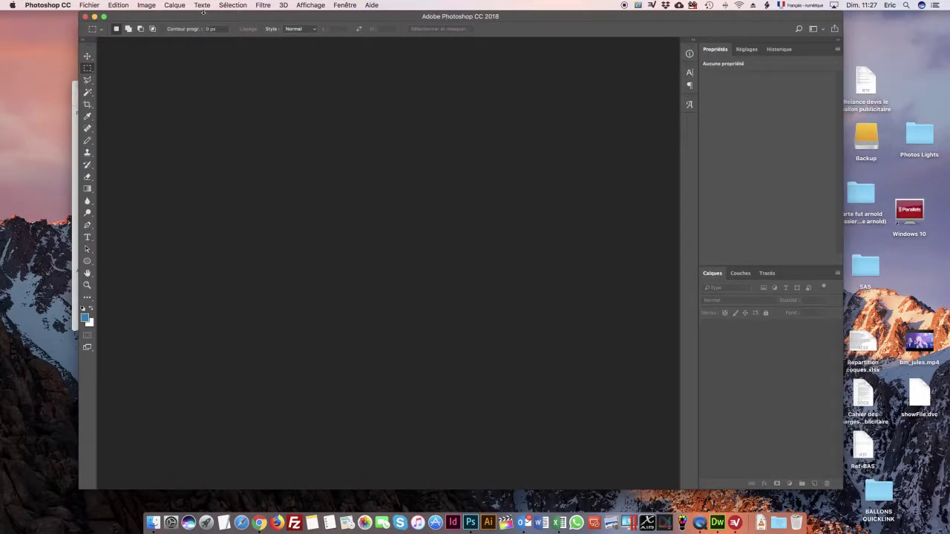
click(95, 8)
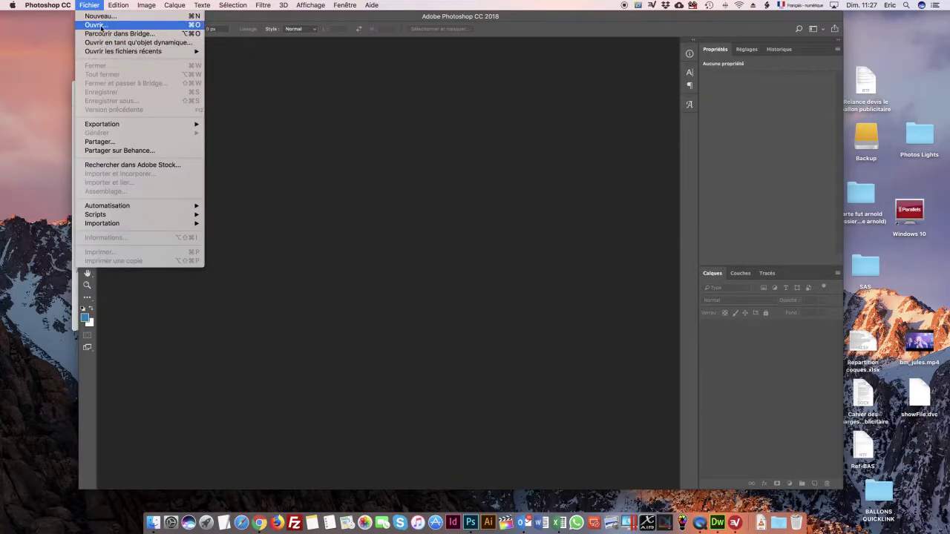
click(102, 26)
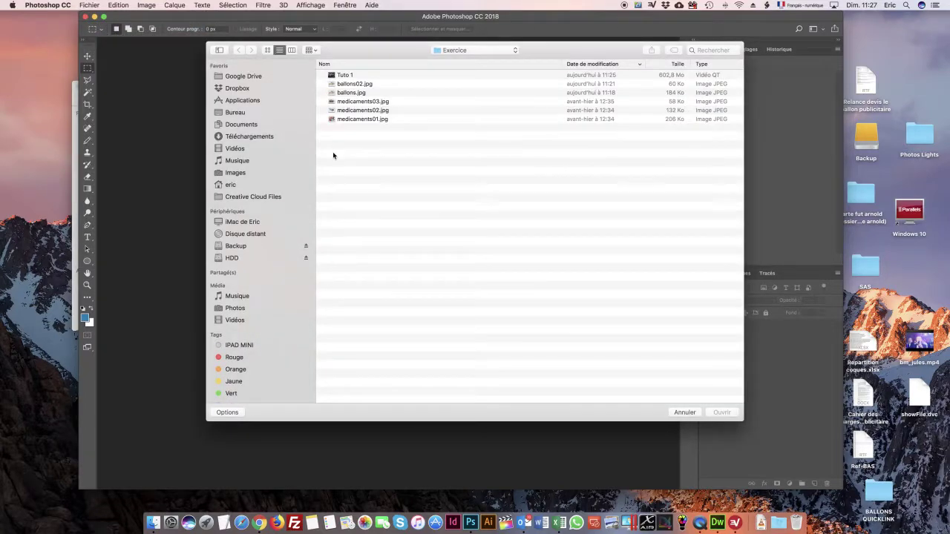
click(349, 119)
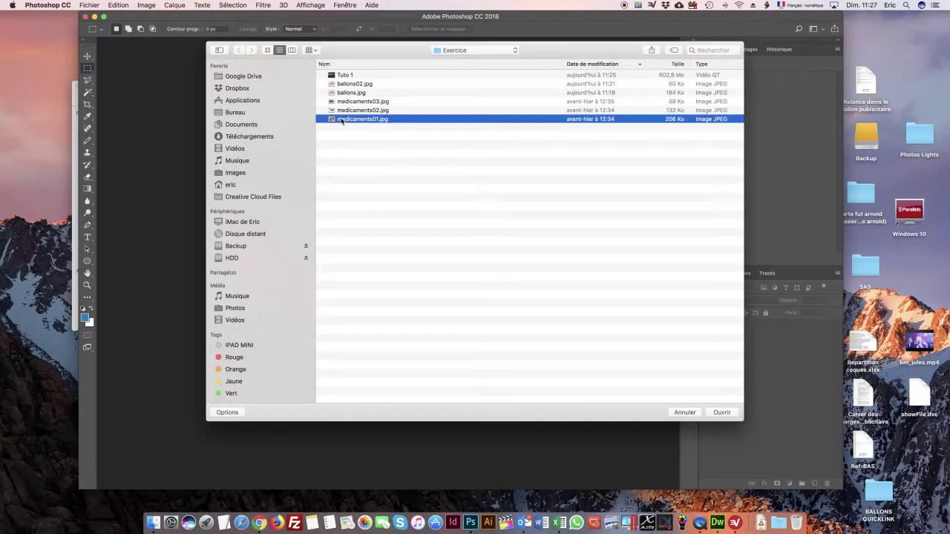
double_click(352, 120)
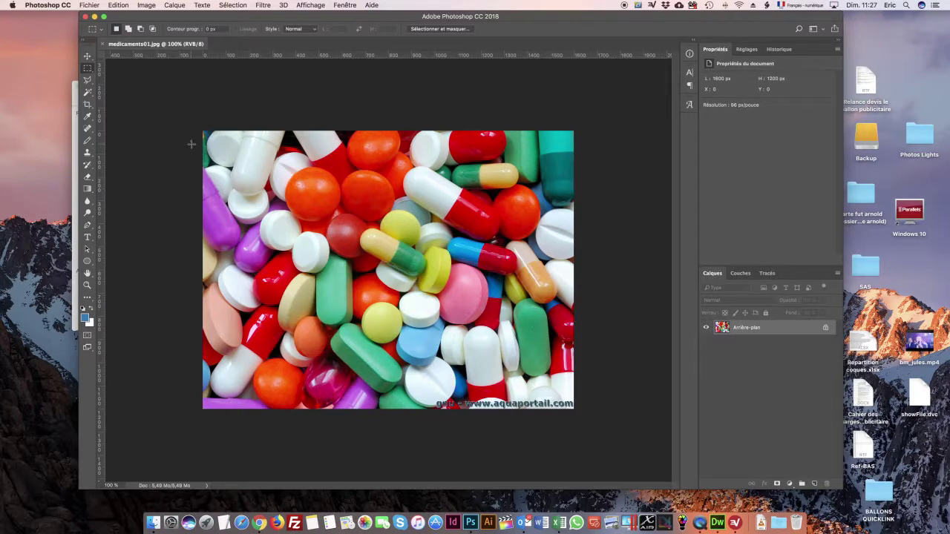
- Try reducing the canvas height to 1000 pixels with the anchor at the bottom centre, and undo it
click(144, 6)
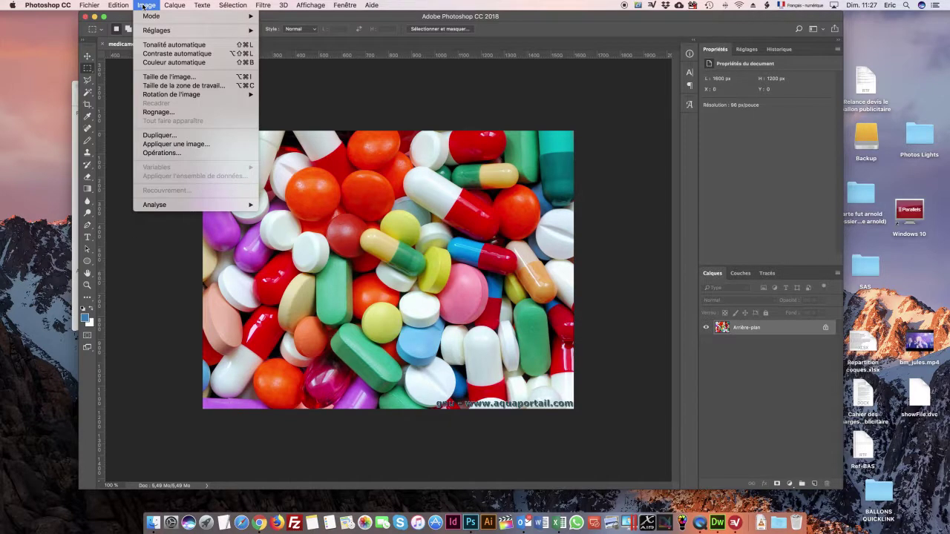
click(175, 87)
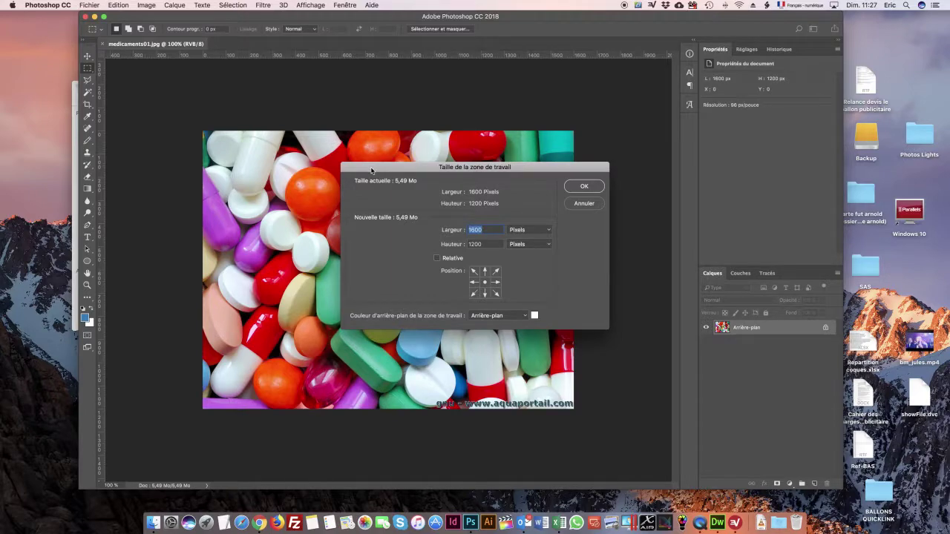
drag(371, 172, 261, 82)
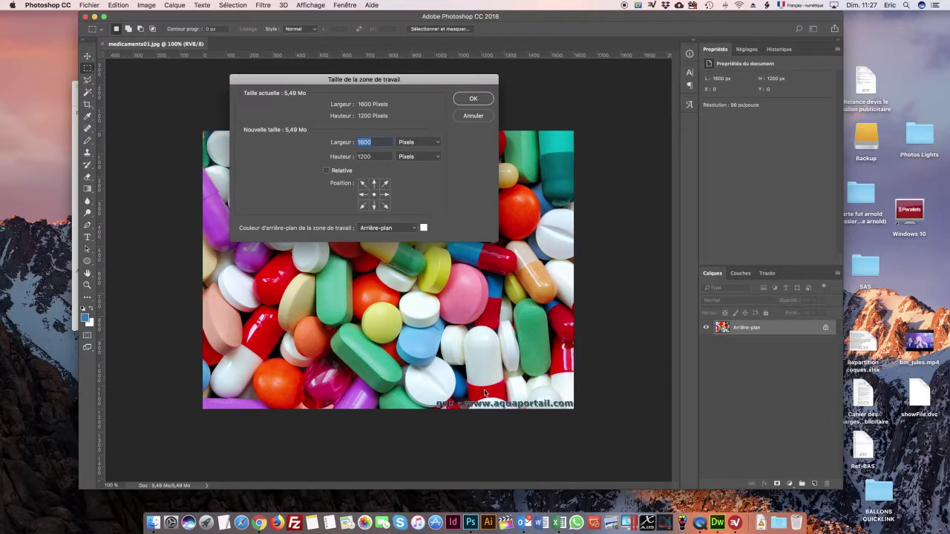
drag(305, 83, 378, 85)
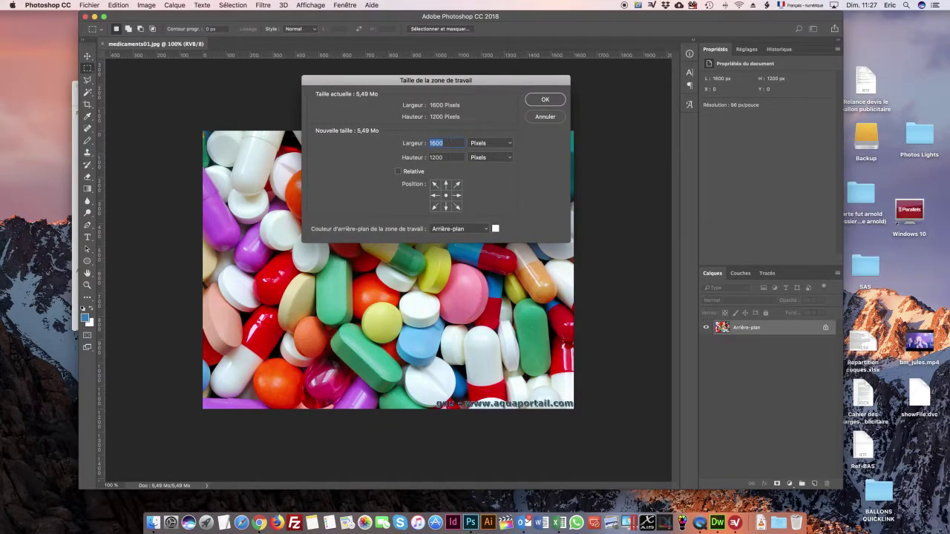
click(446, 143)
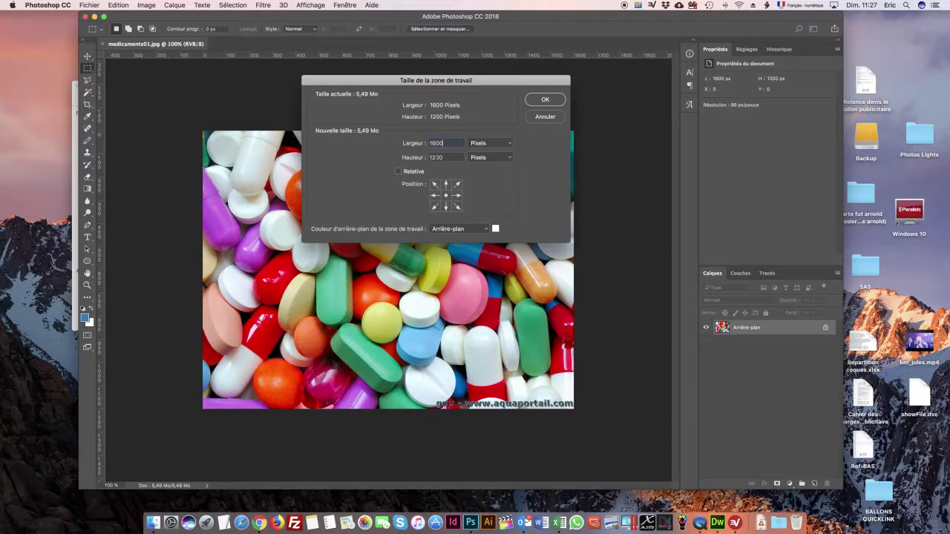
key(Tab)
text(1000)
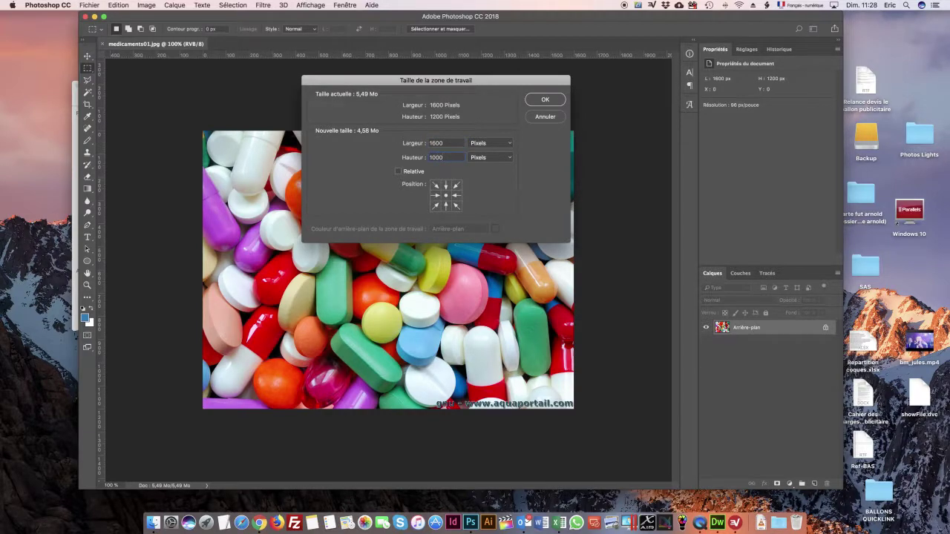
click(447, 206)
click(542, 100)
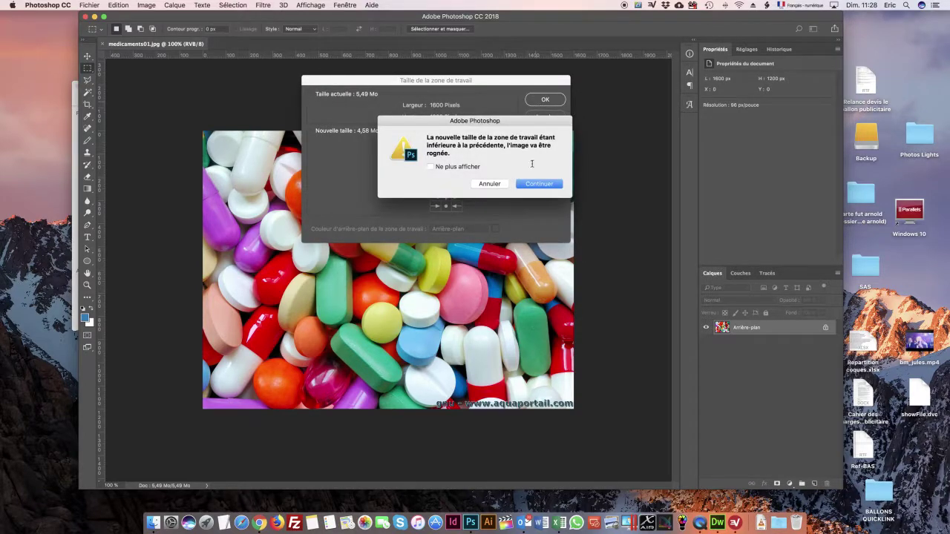
click(534, 183)
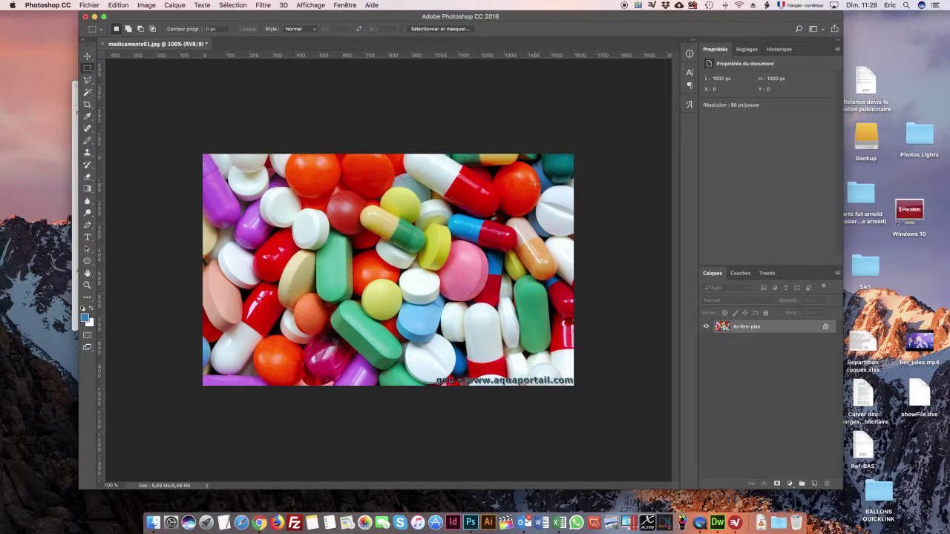
key(super+z)
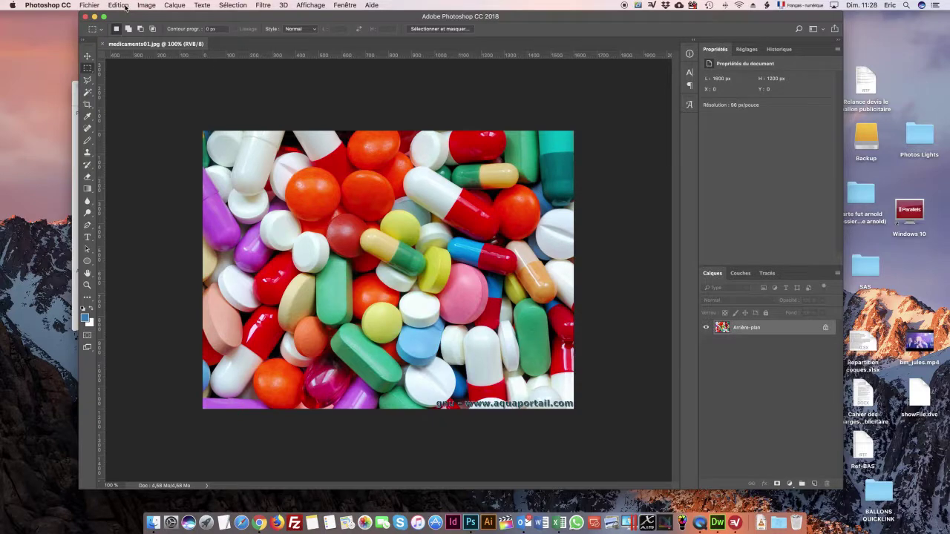
- Try cropping the canvas to a height of 1000 pixels with the anchor at the top centre, and undo it
click(118, 5)
mouse_move(147, 5)
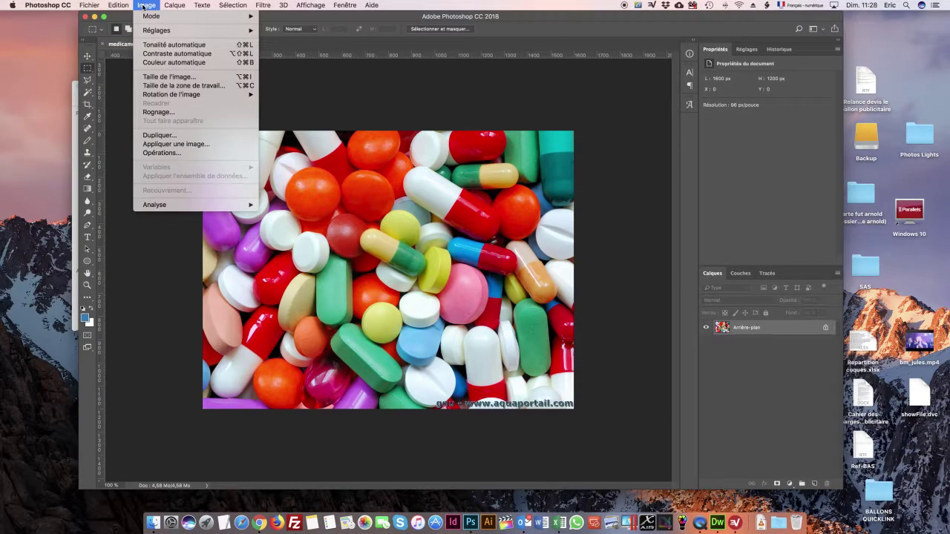
click(162, 86)
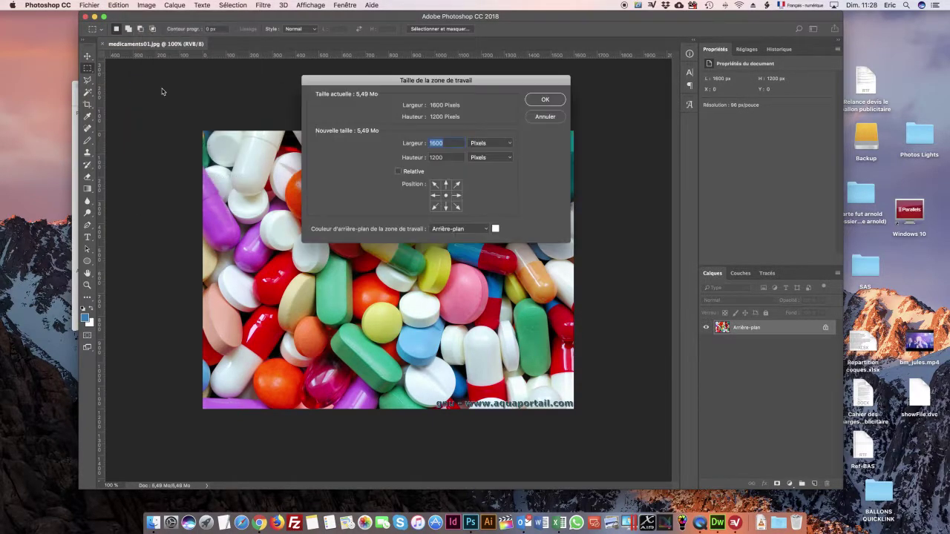
click(435, 157)
key(Delete)
text(0)
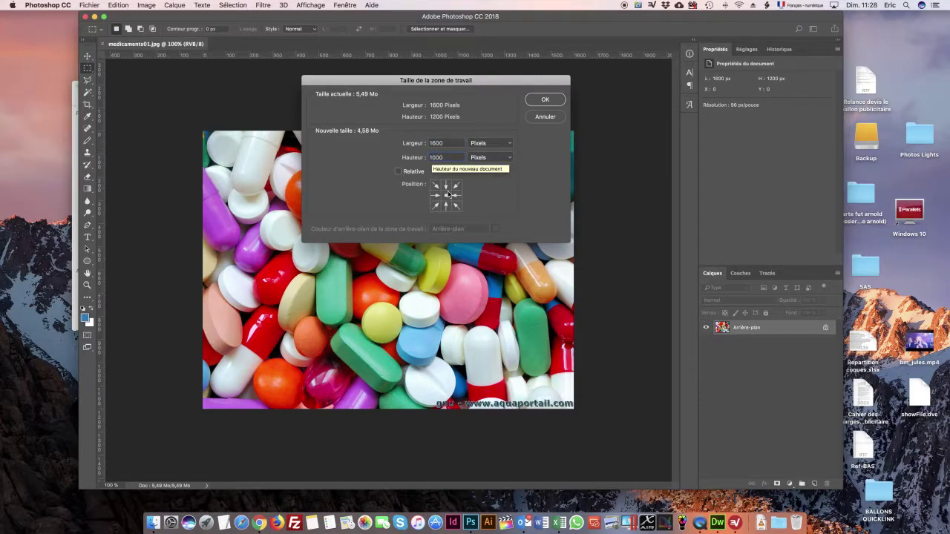
click(446, 185)
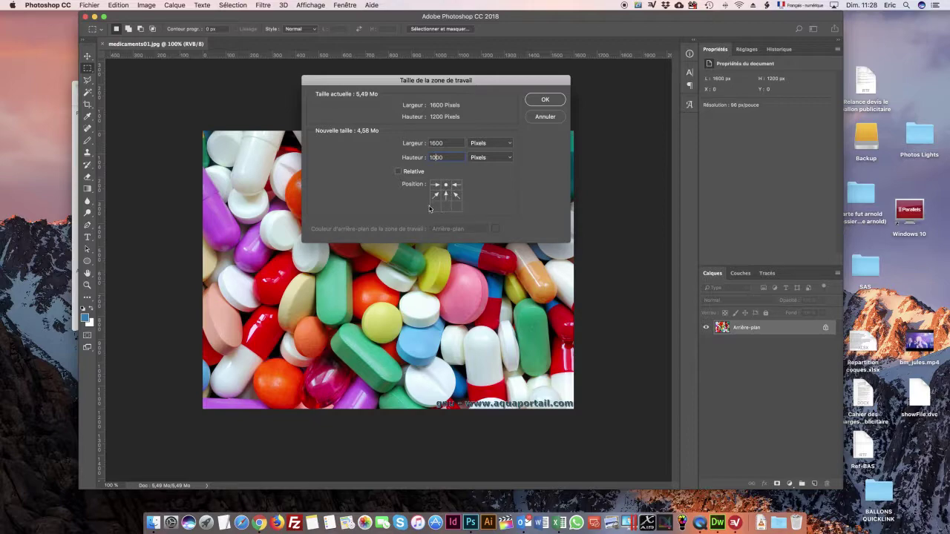
click(546, 101)
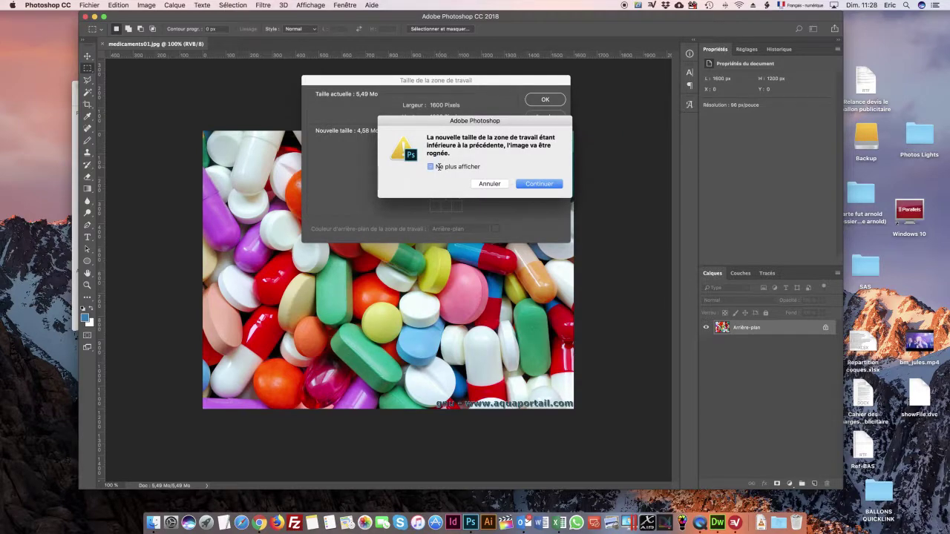
click(538, 184)
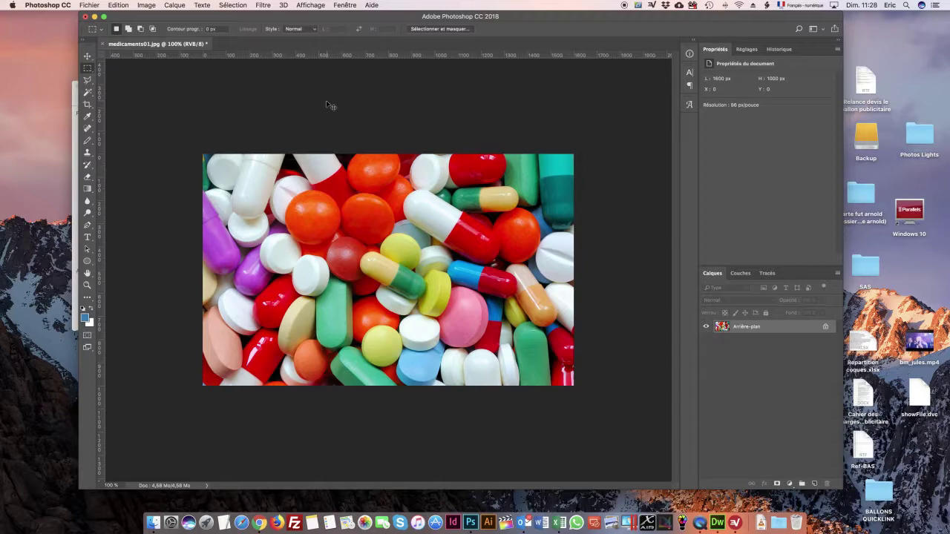
key(super+z)
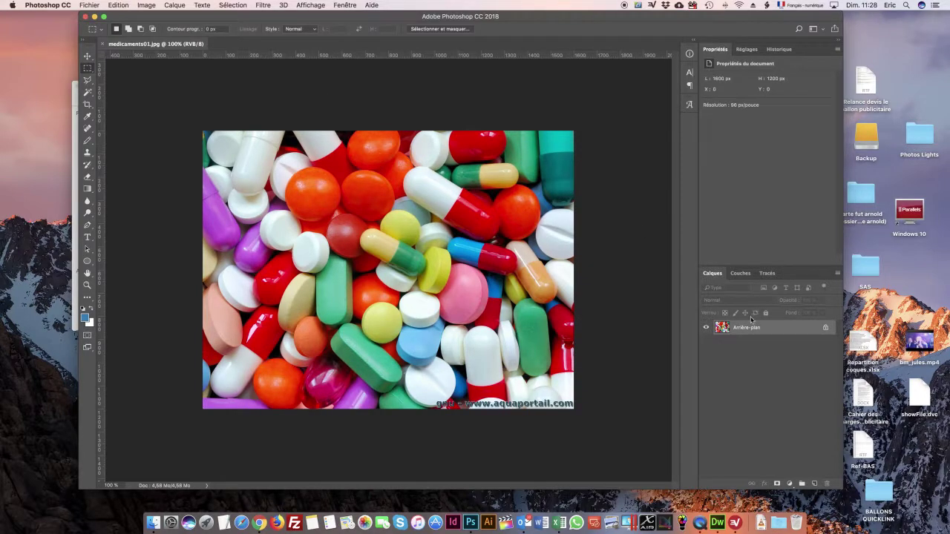
- Convert the locked background into a regular layer and set the canvas height to 1000 pixels, anchored at the top centre
double_click(723, 327)
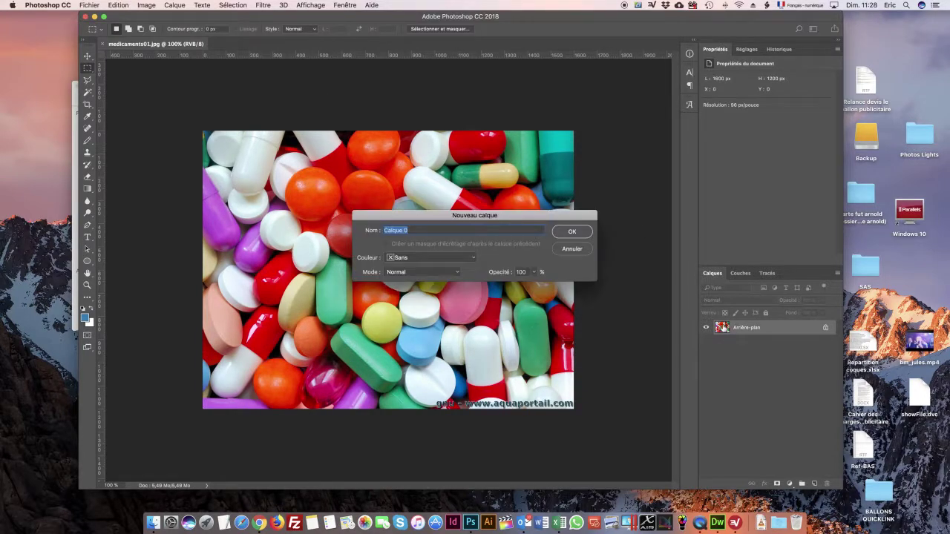
click(572, 233)
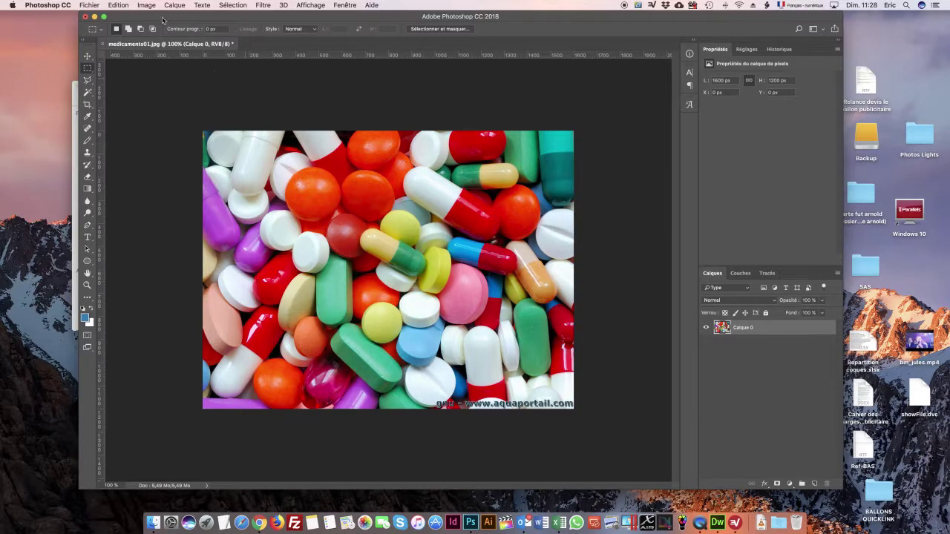
click(146, 5)
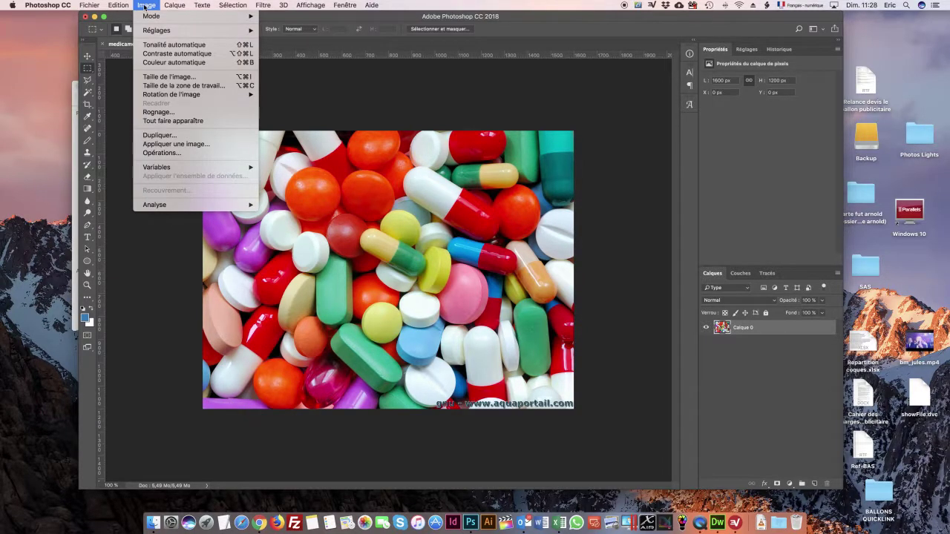
click(159, 85)
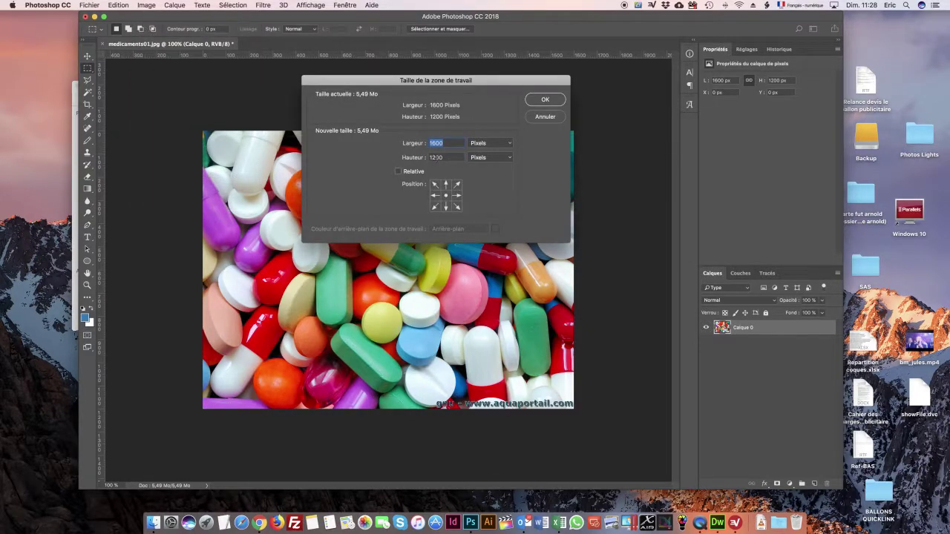
click(433, 158)
key(Delete)
text(0)
click(446, 185)
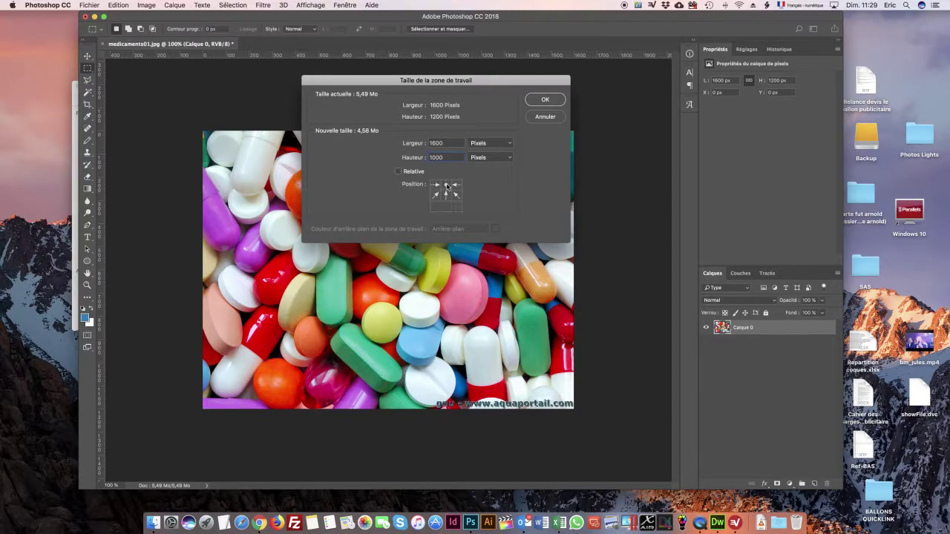
click(541, 100)
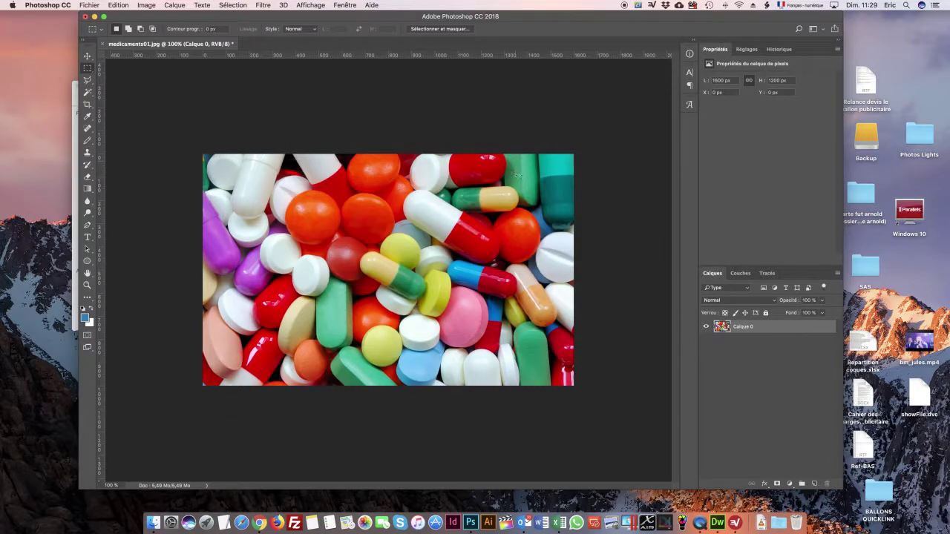
- Move the pill photo layer upward within the canvas to X 0 px and Y about -53 px
click(88, 56)
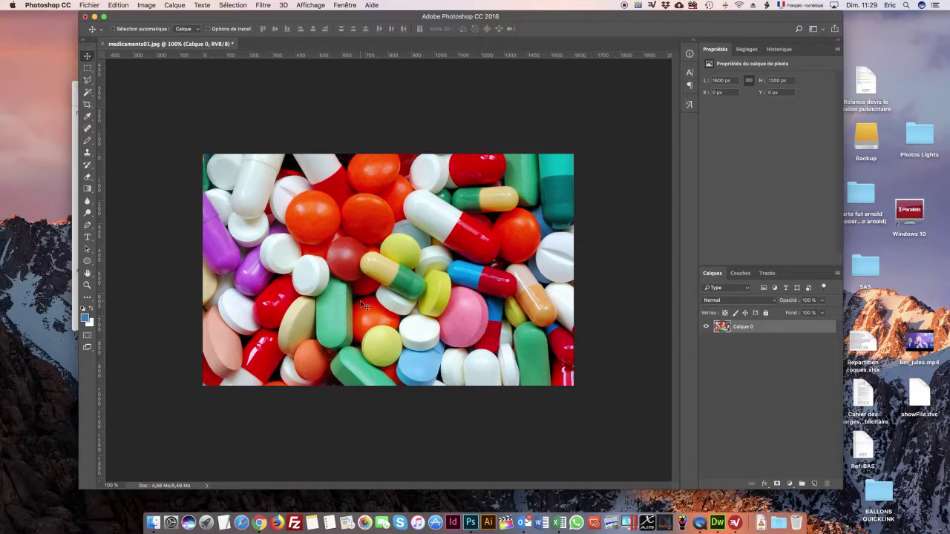
drag(362, 380, 363, 319)
drag(331, 282, 373, 295)
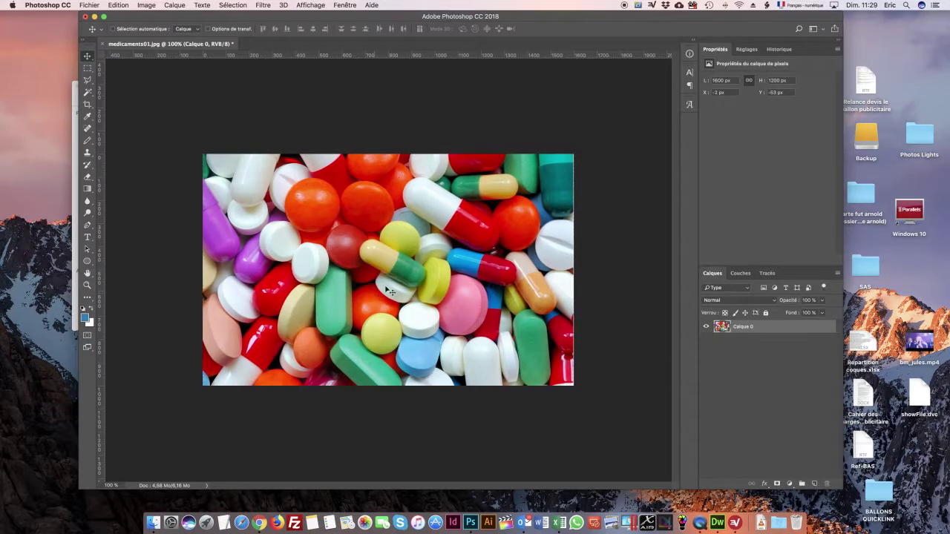
key(Right)
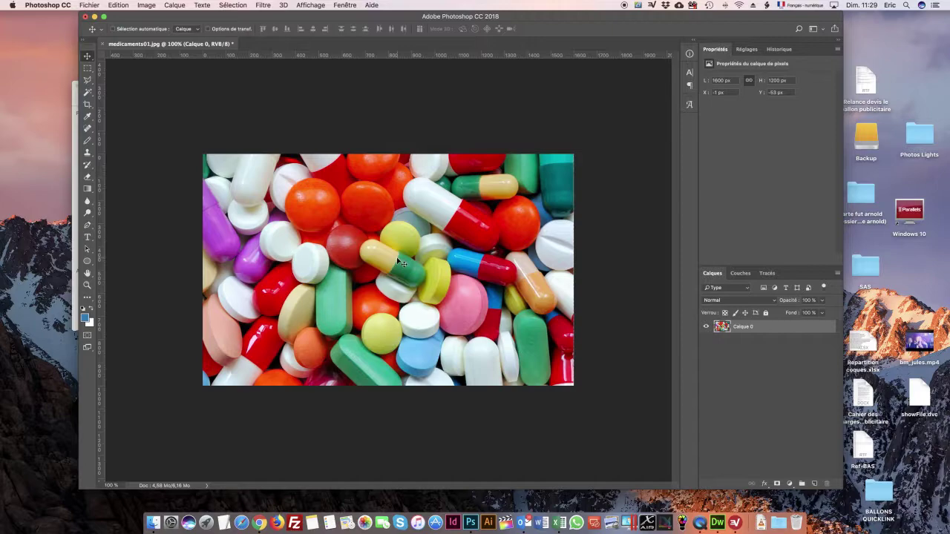
key(Right)
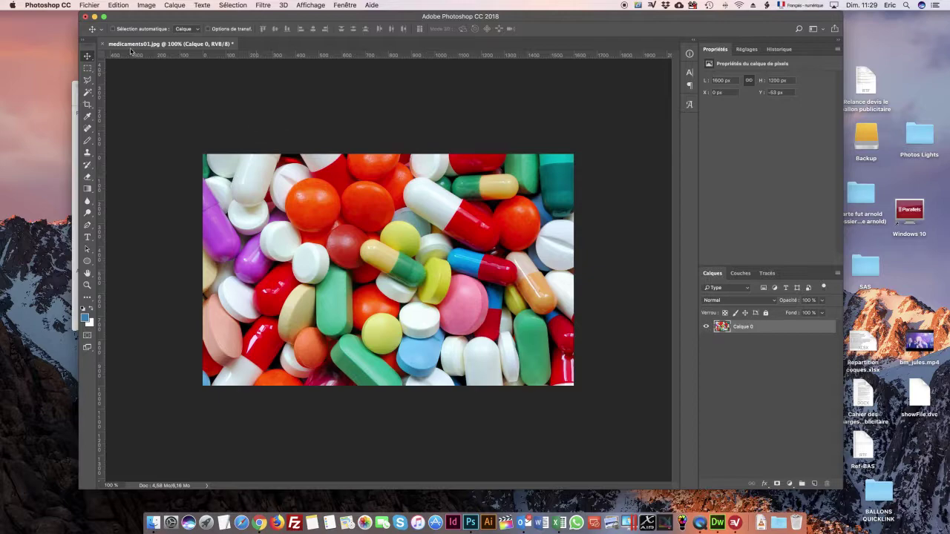
- Open medicaments02.jpg from the Exercice folder, discarding its embedded colour profile
click(90, 5)
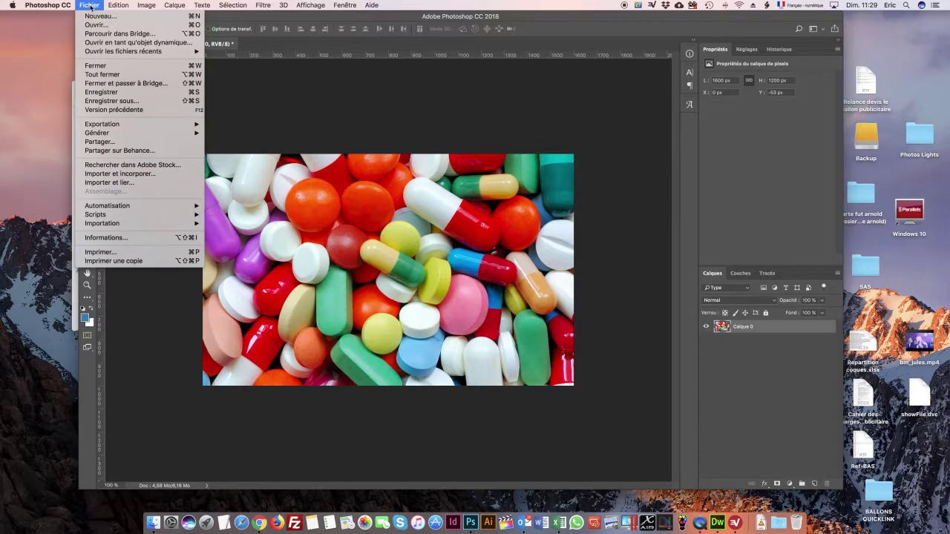
click(90, 6)
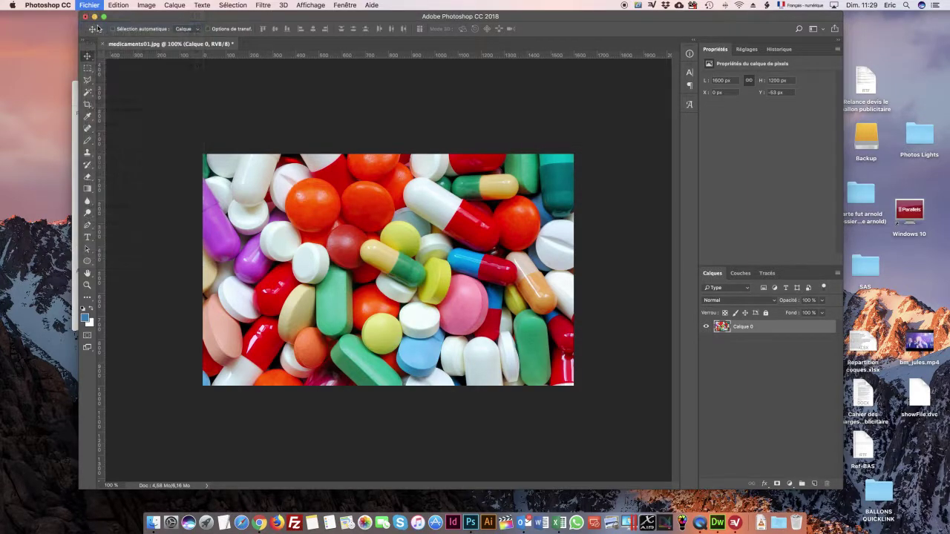
key(super+o)
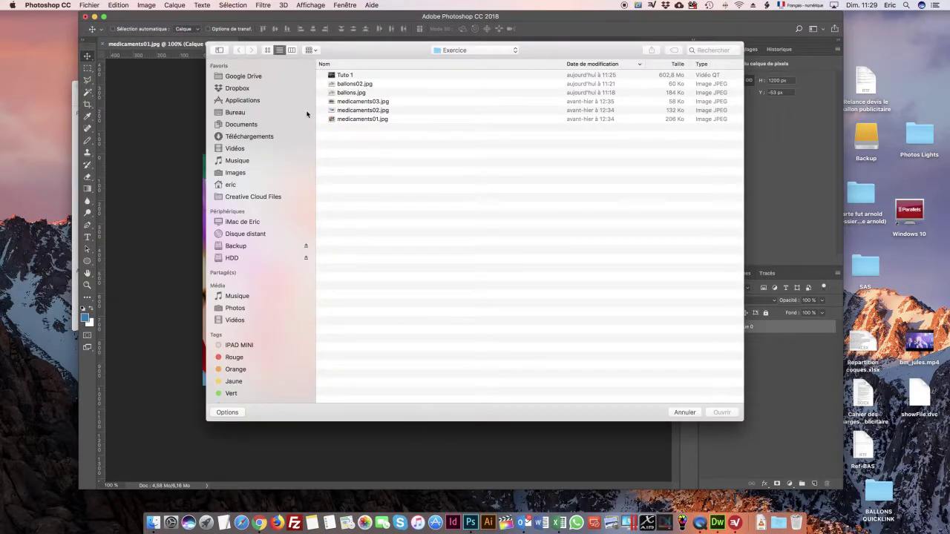
double_click(371, 110)
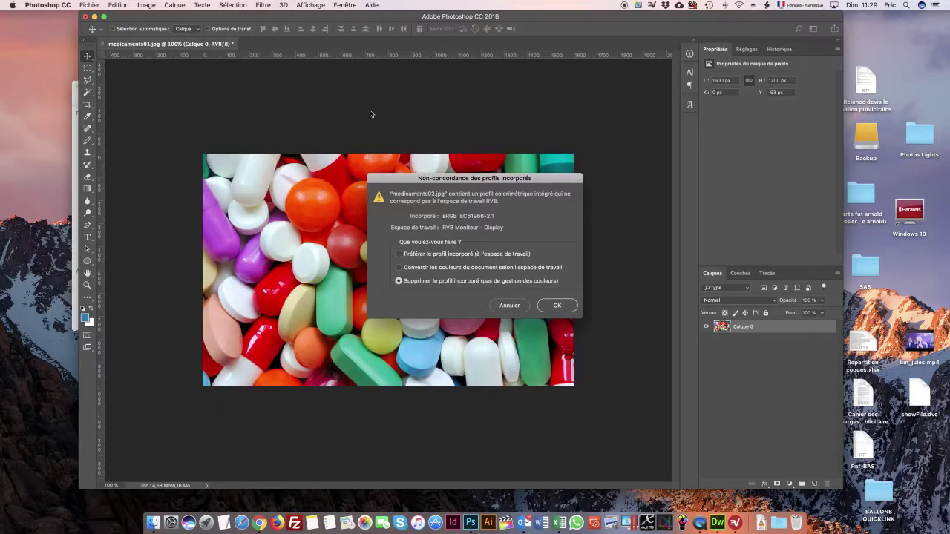
click(563, 307)
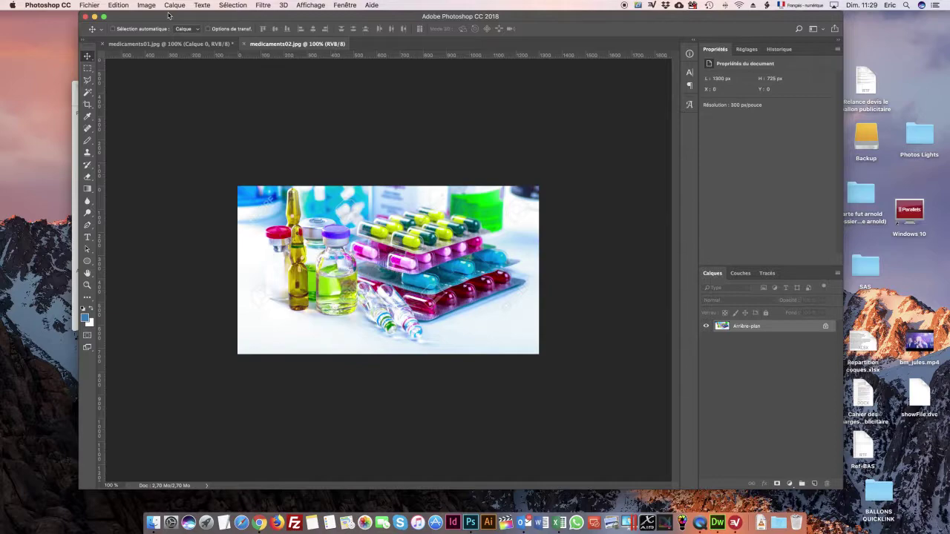
- Open medicaments03.jpg from the Exercice folder as another document
click(90, 6)
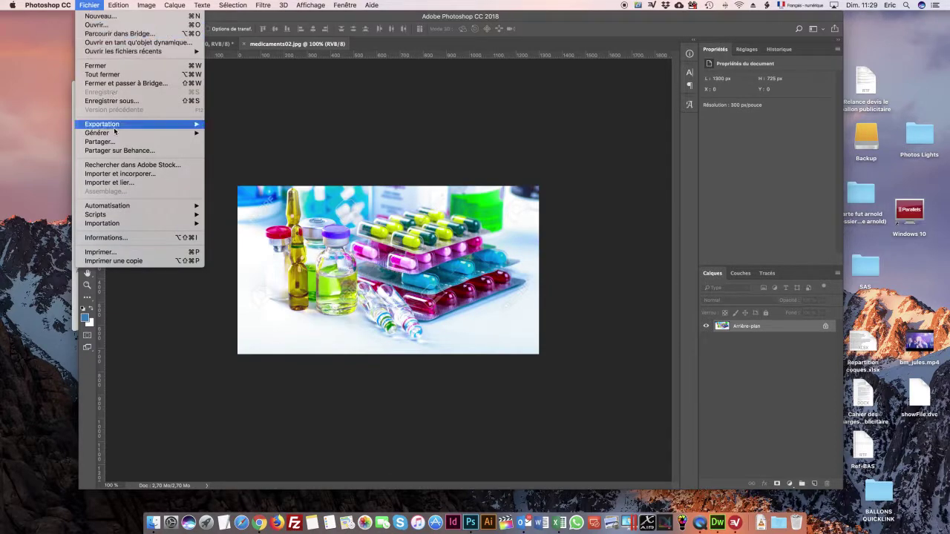
click(100, 25)
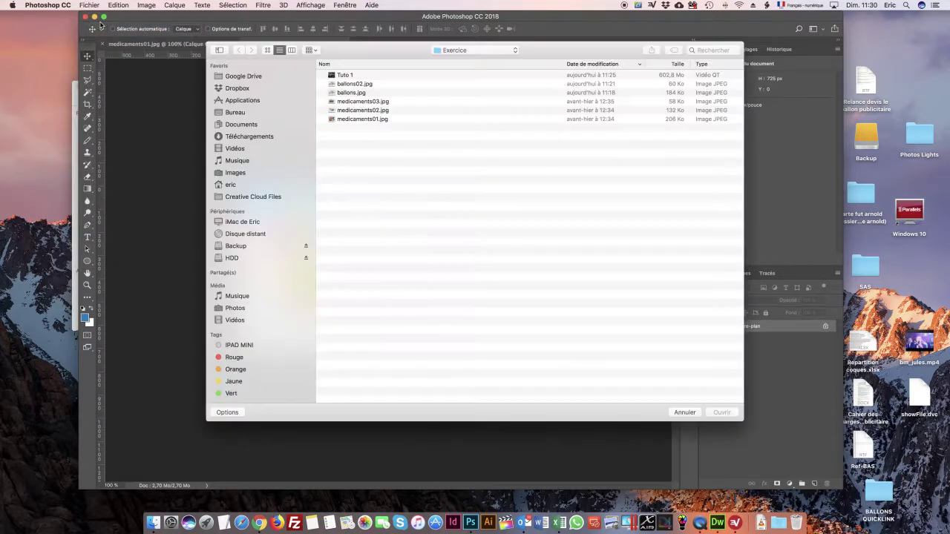
click(370, 101)
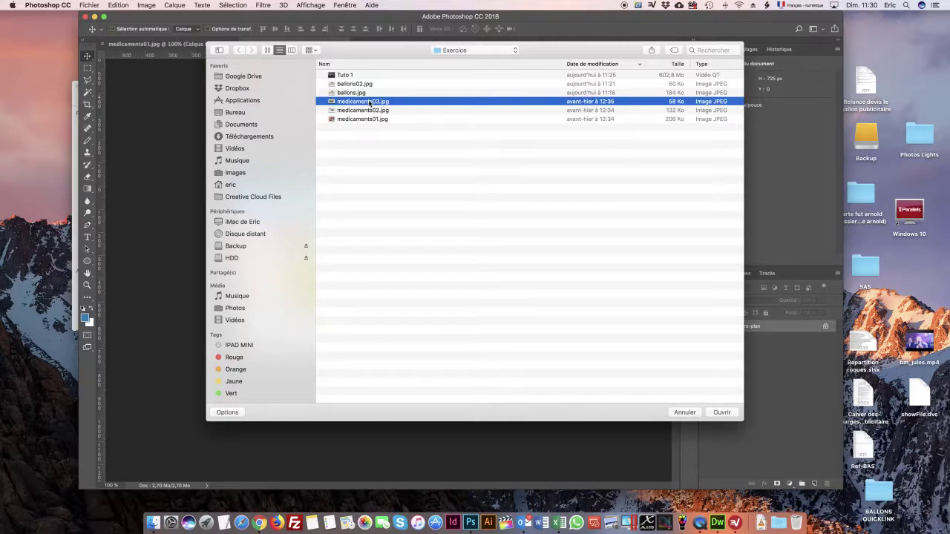
double_click(370, 101)
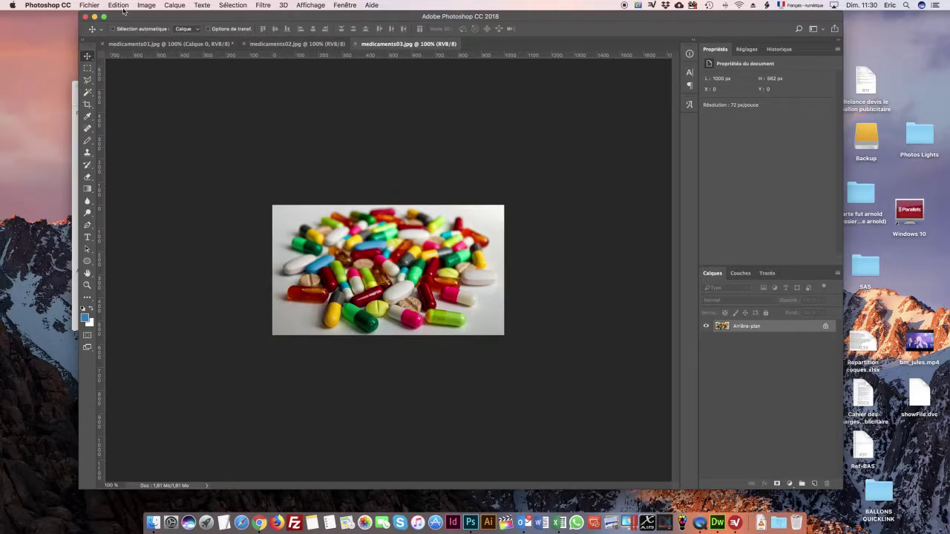
click(144, 5)
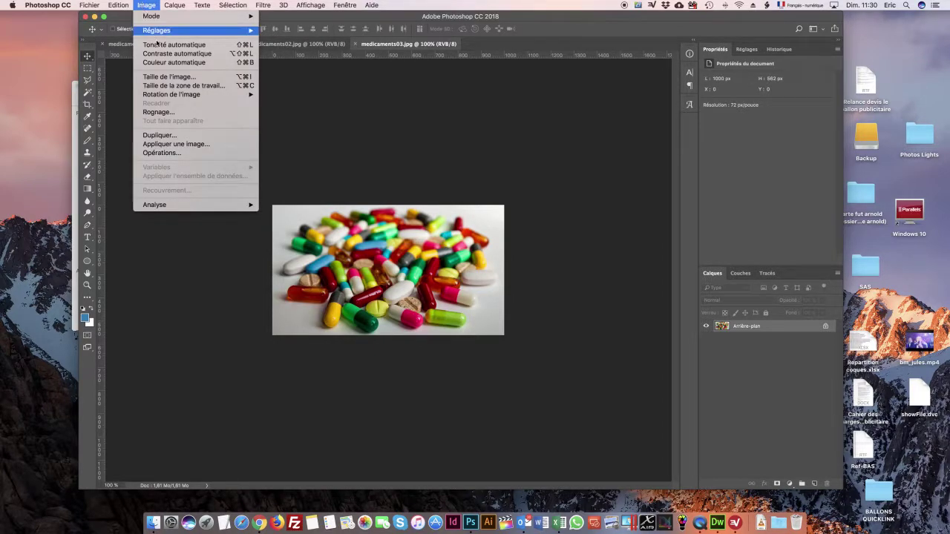
click(168, 77)
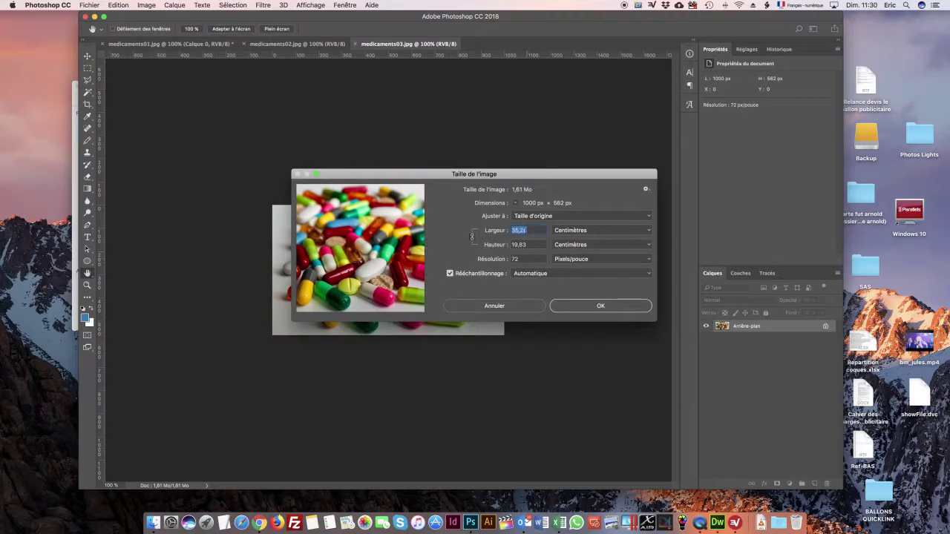
double_click(523, 259)
click(508, 271)
text(150)
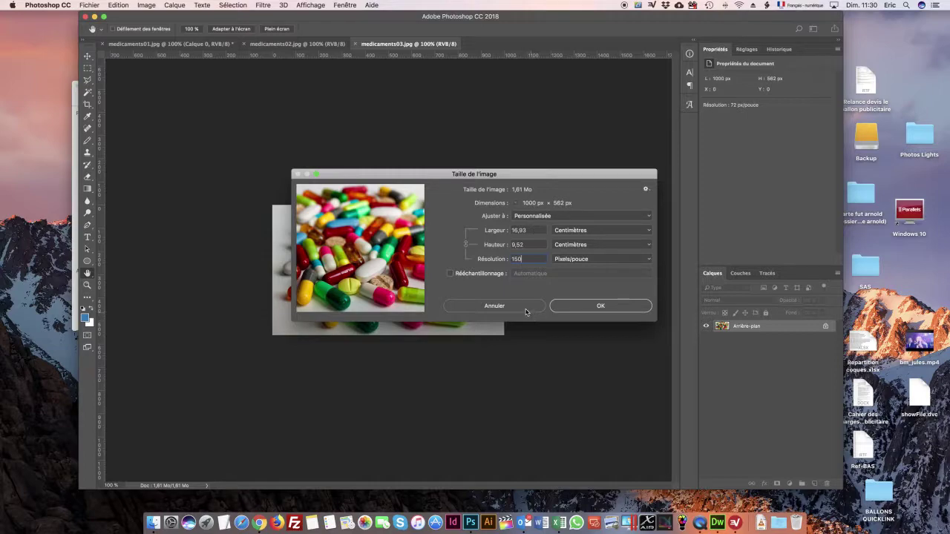
click(519, 306)
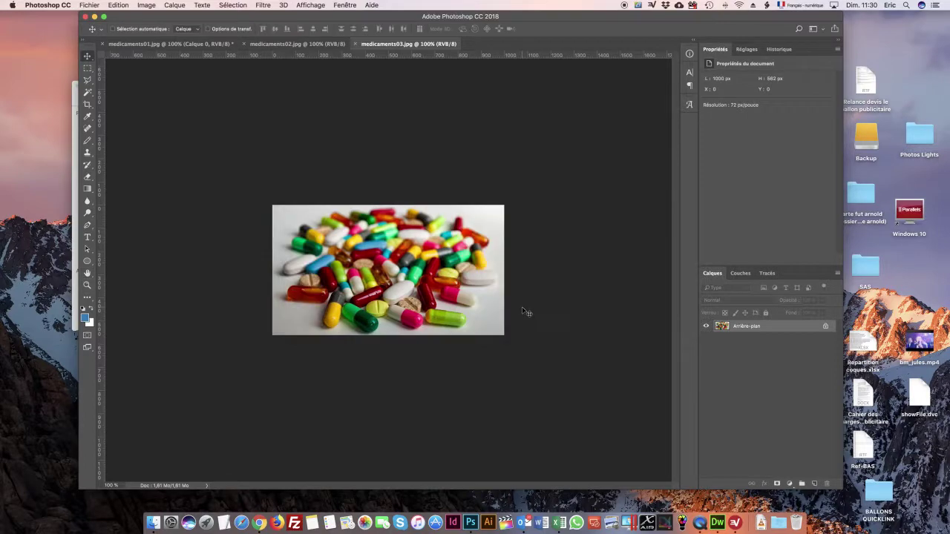
- Resize the medicaments01.jpg image to 800 pixels wide with proportions kept and automatic resampling
click(165, 44)
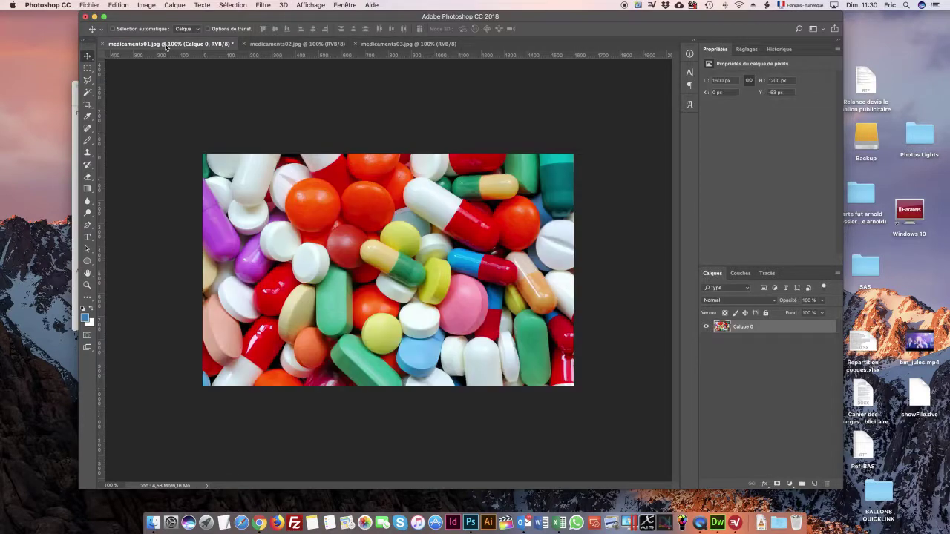
click(145, 6)
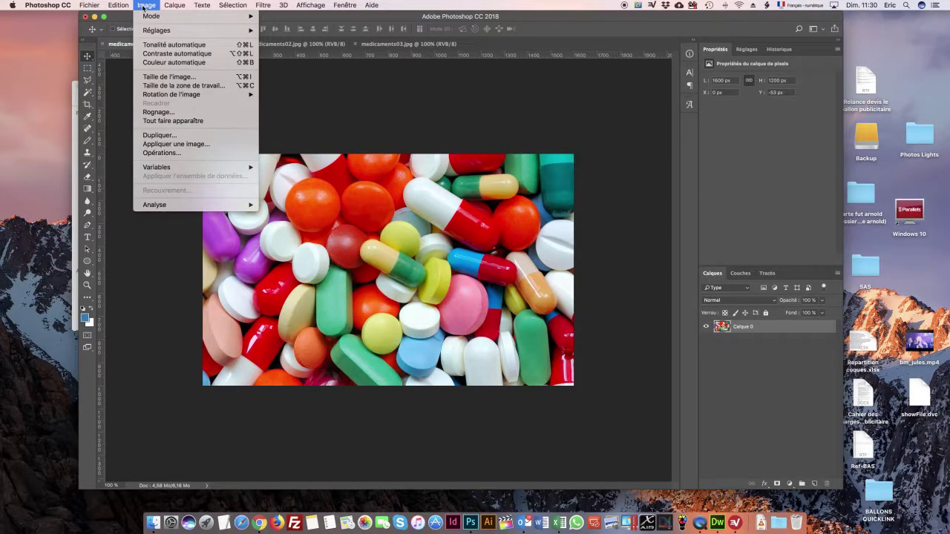
click(161, 77)
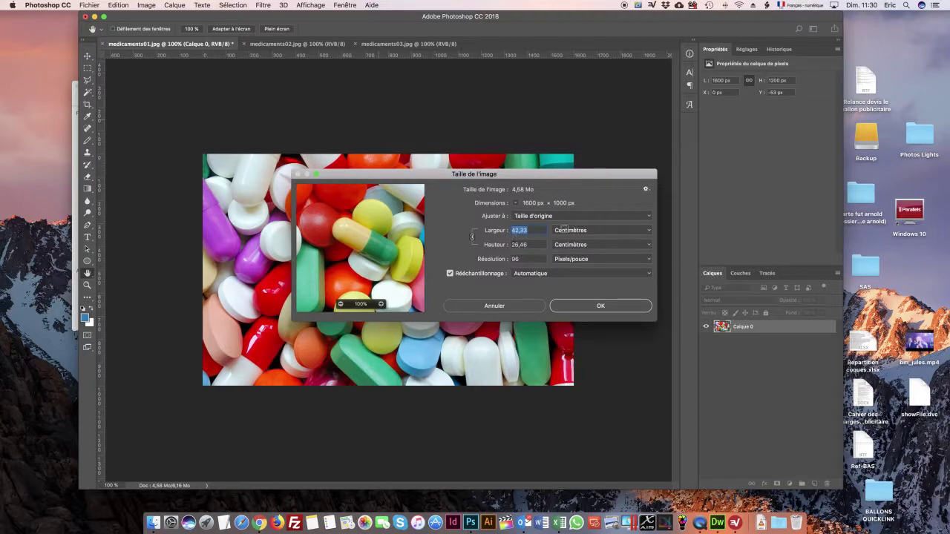
click(517, 203)
click(517, 205)
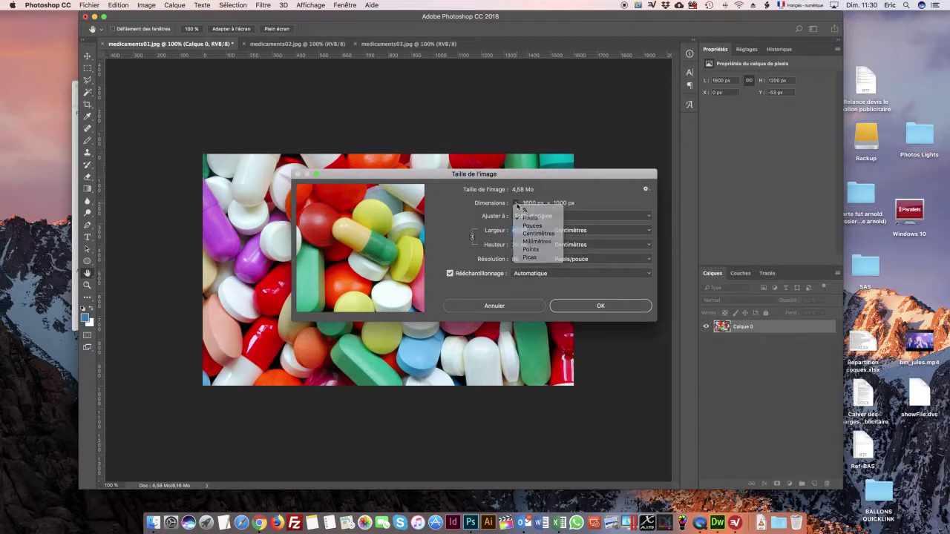
click(622, 230)
click(623, 213)
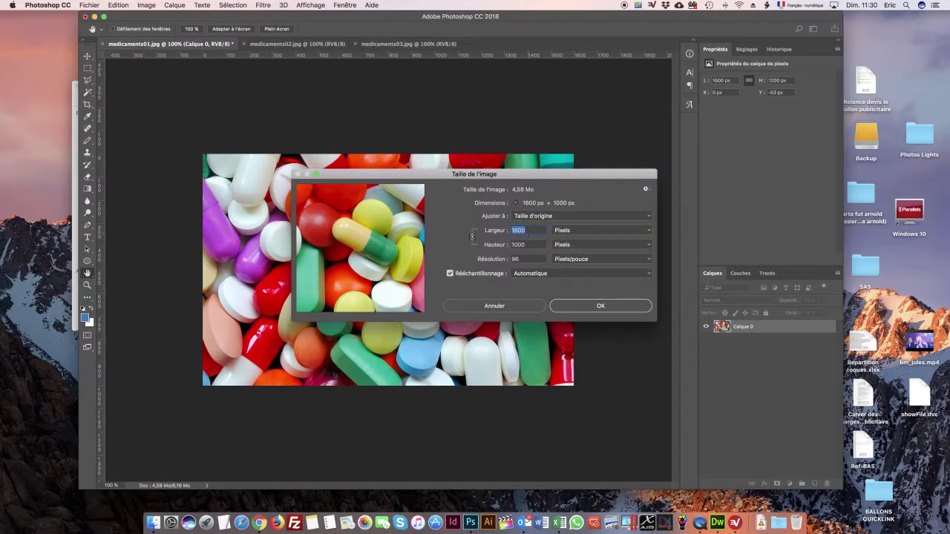
text(800)
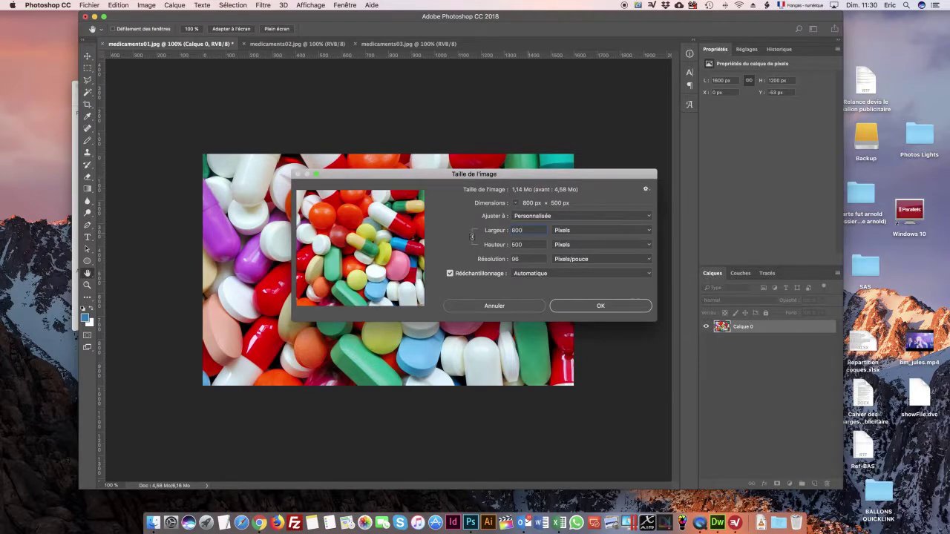
key(Tab)
click(600, 306)
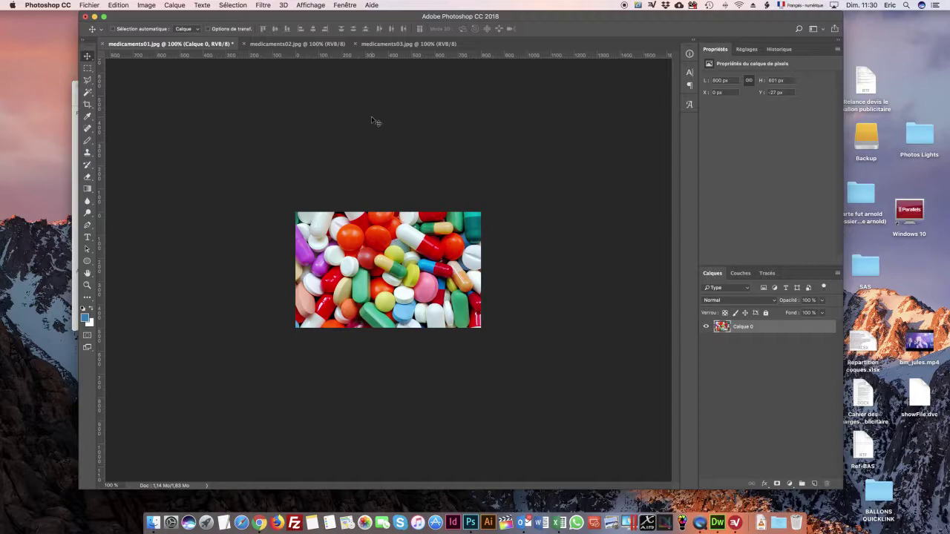
- Copy the medicaments02.jpg and medicaments03.jpg photos into medicaments01.jpg as new layers above the pill photo
click(281, 46)
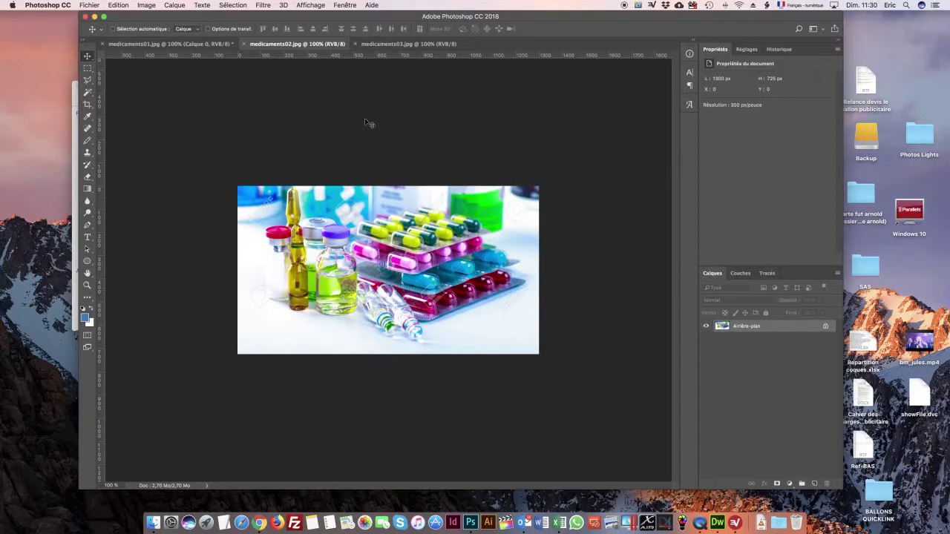
click(170, 45)
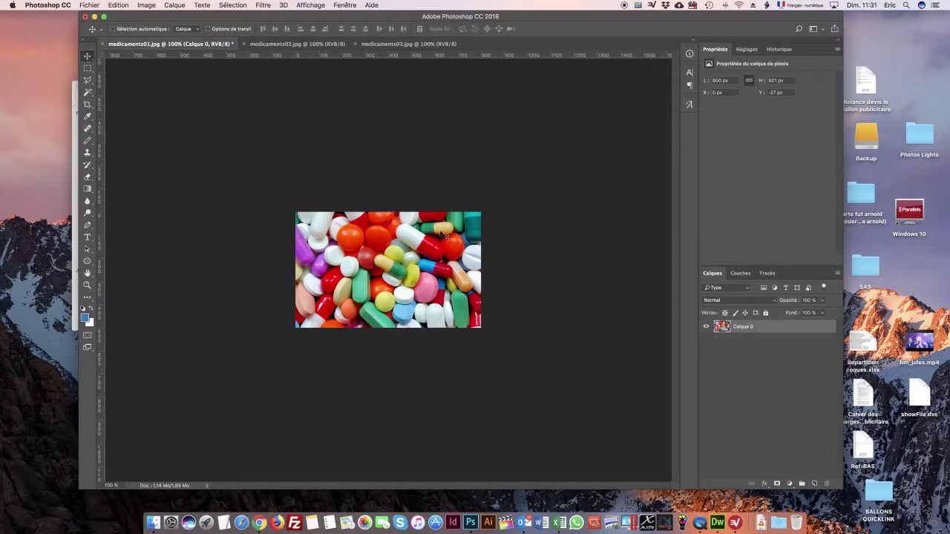
click(283, 46)
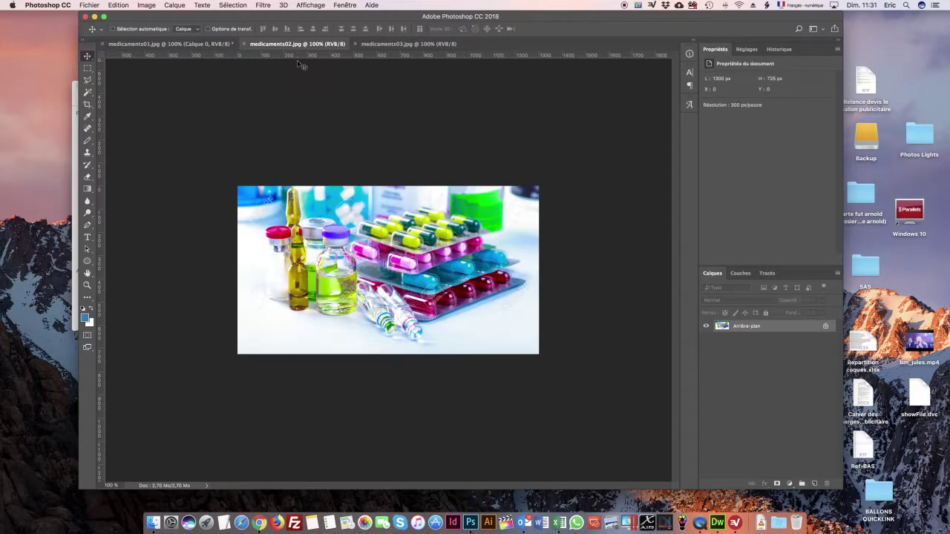
drag(735, 331, 337, 199)
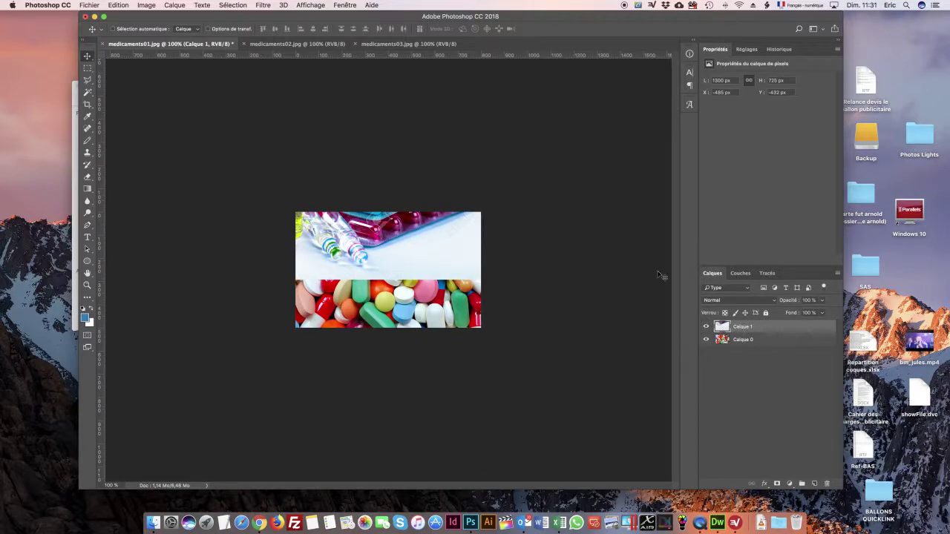
click(370, 45)
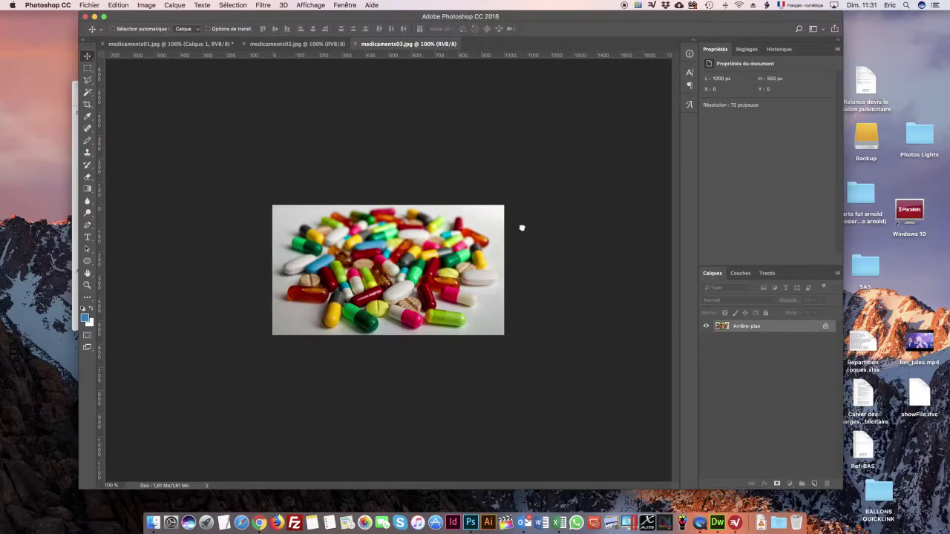
drag(520, 227, 359, 242)
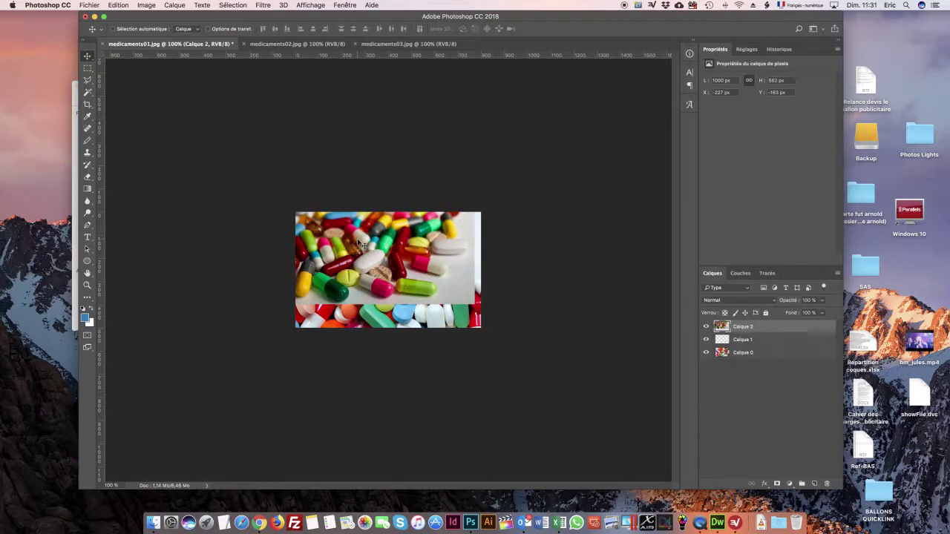
- Move the Calque 2 layer to about X -163 px, Y -53 px so its photo covers the canvas
click(723, 342)
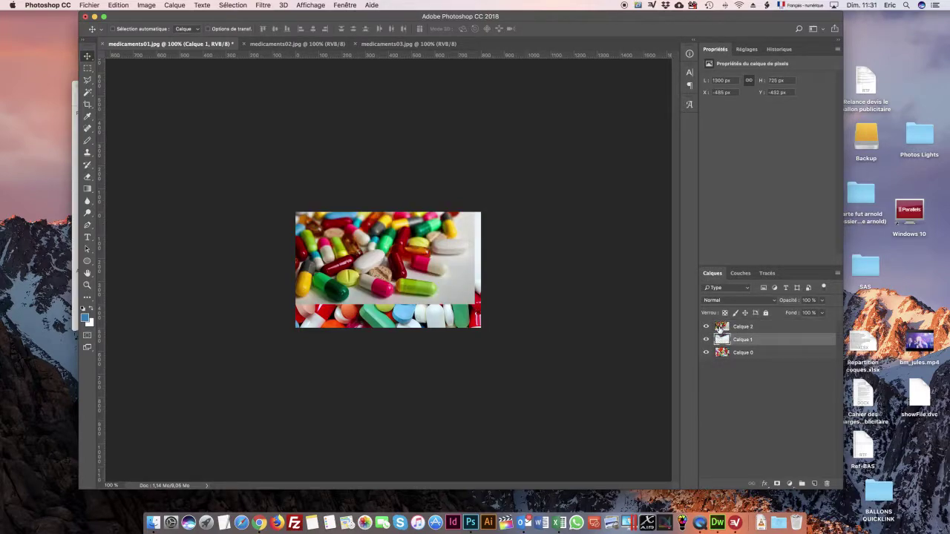
click(721, 331)
click(723, 339)
click(722, 354)
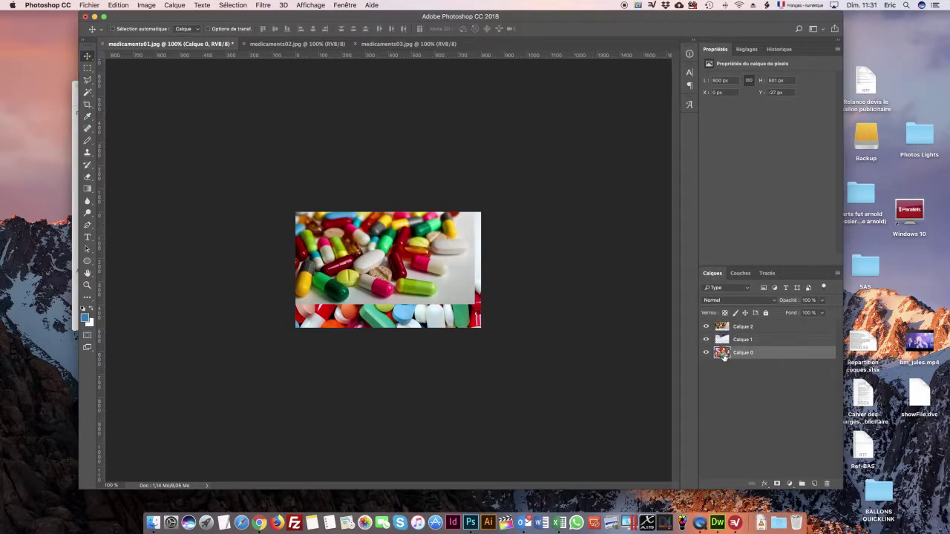
click(726, 327)
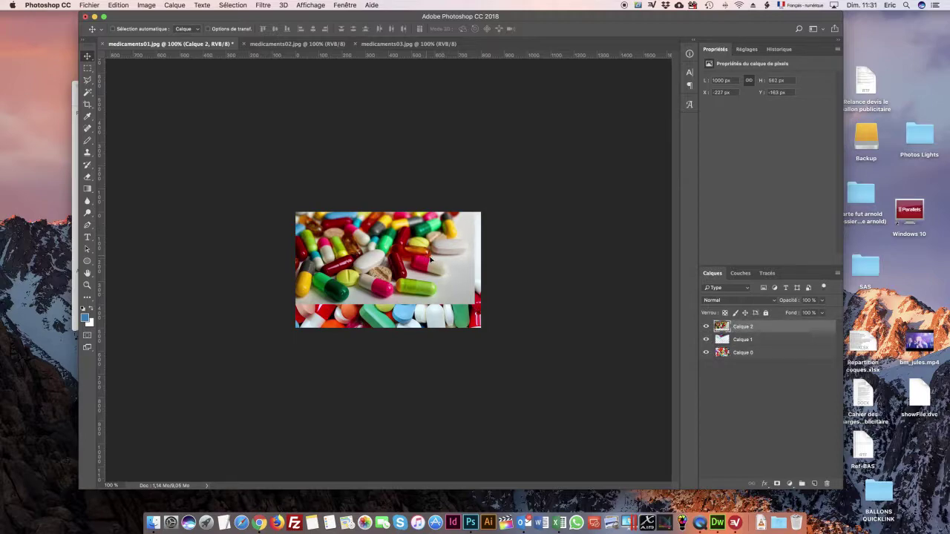
drag(432, 261, 443, 284)
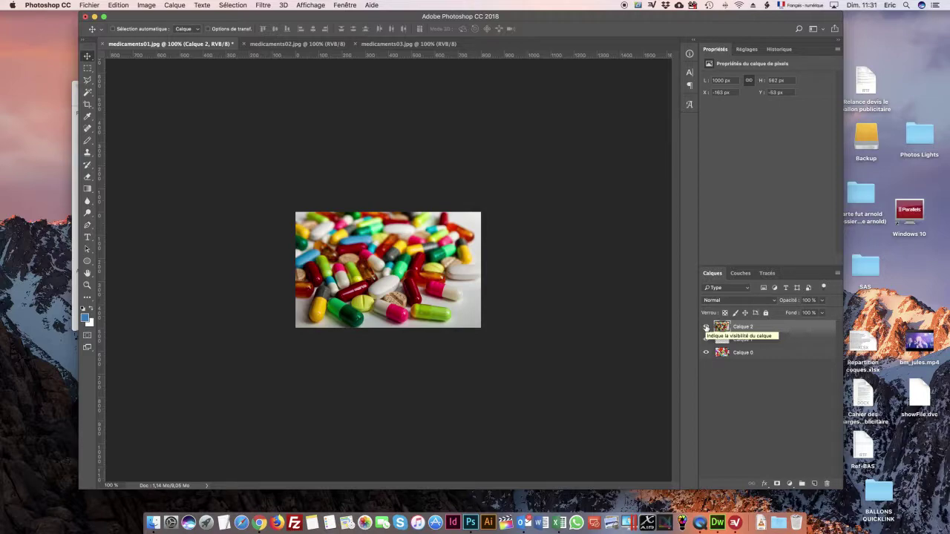
- Hide Calque 2 and move the Calque 1 photo down to about X -476 px, Y -209 px to cover the canvas
click(706, 327)
click(747, 340)
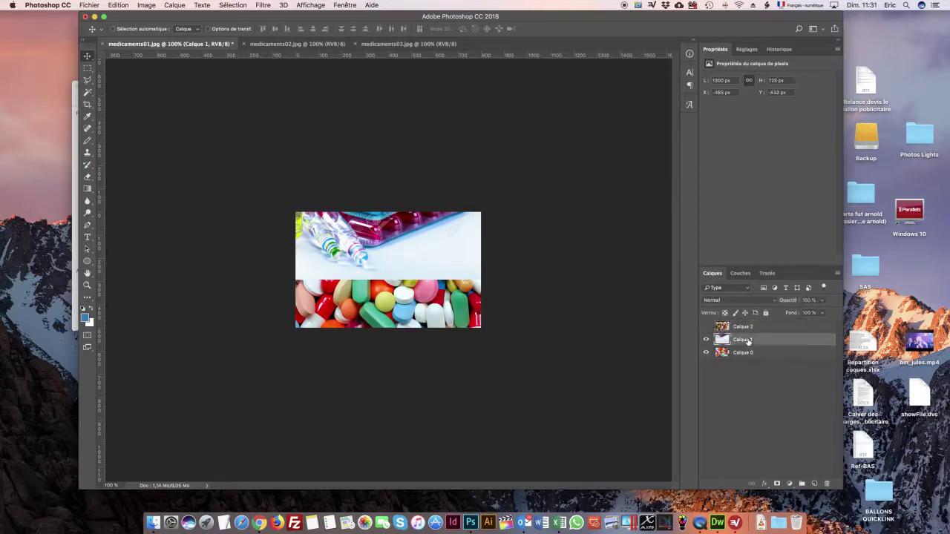
drag(429, 251, 428, 303)
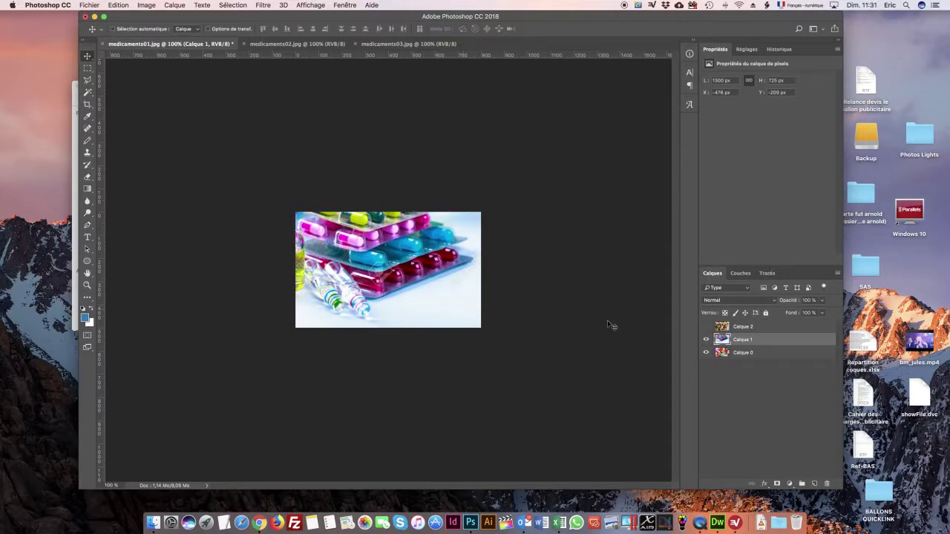
- Hide Calque 1 to check Calque 0, then make both upper layers visible again and select Calque 2
click(705, 340)
click(743, 354)
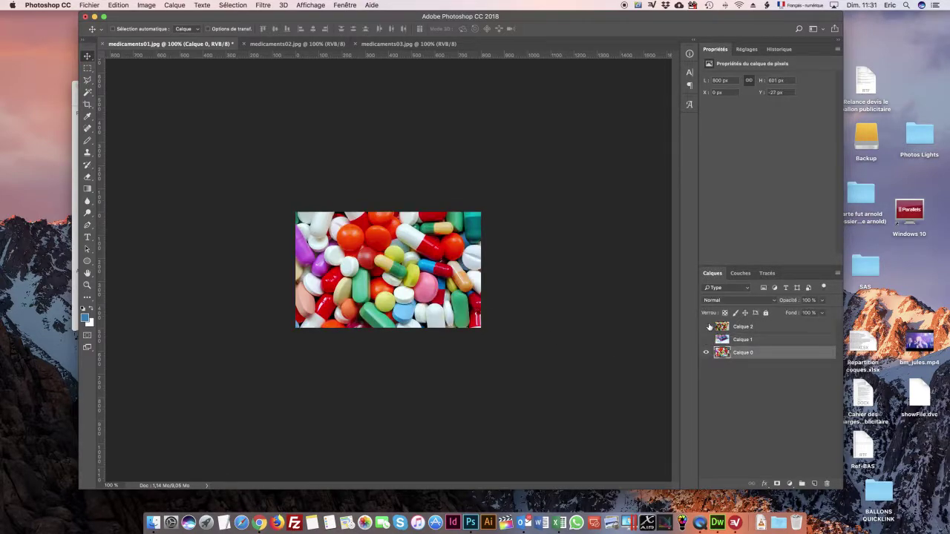
click(706, 326)
click(706, 340)
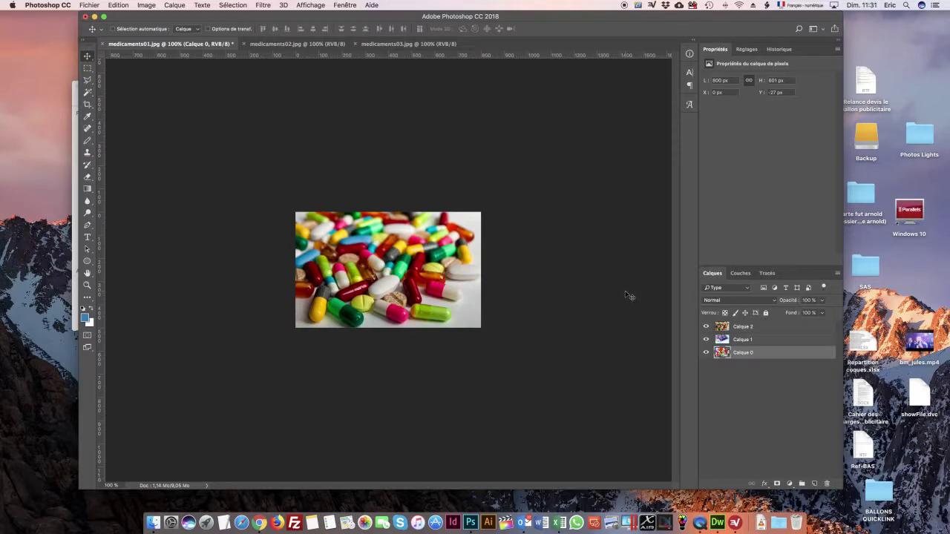
click(739, 327)
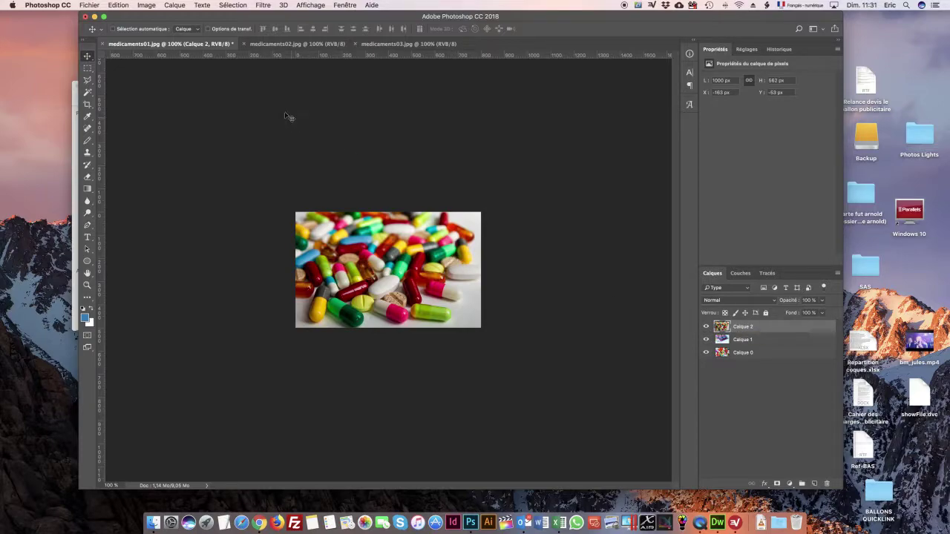
- Try repositioning the Calque 2 photo over the canvas with Free Transform
click(124, 6)
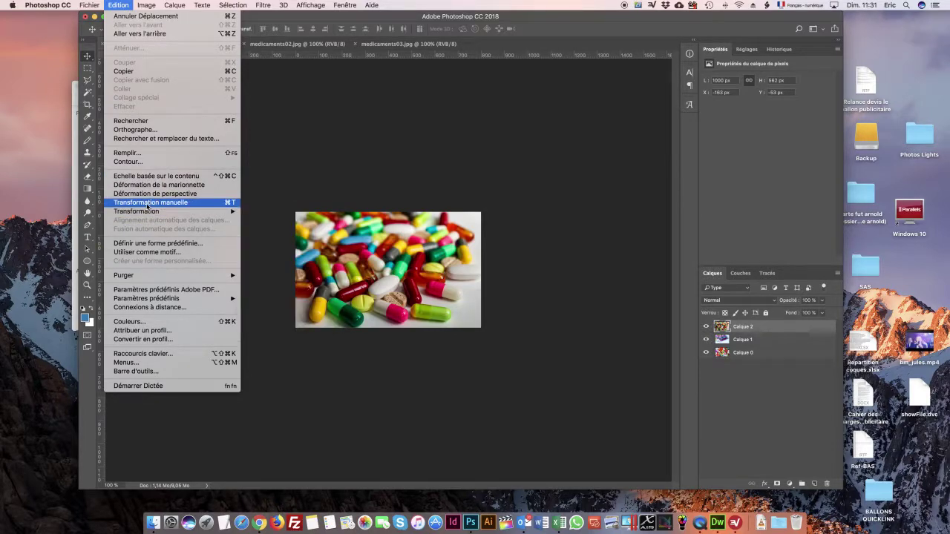
click(148, 203)
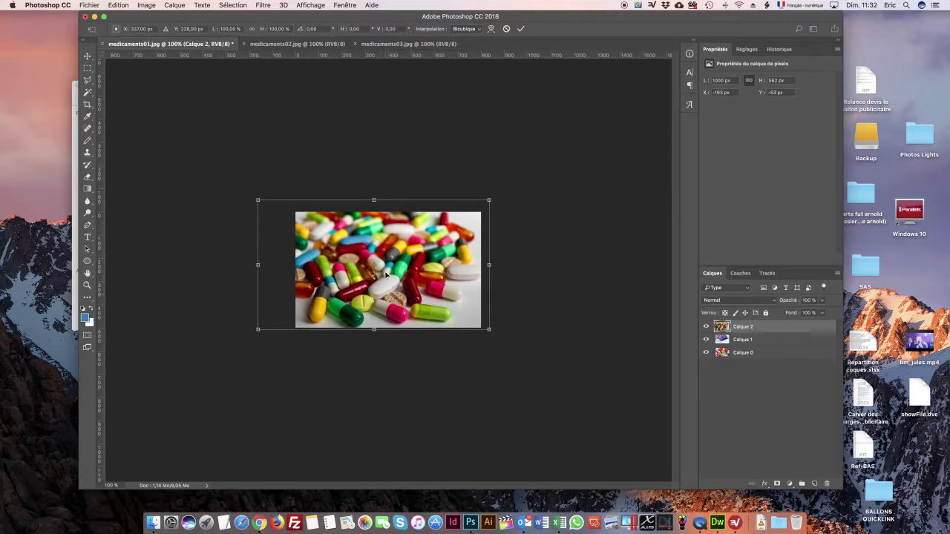
mouse_move(387, 275)
mouse_down()
mouse_move(402, 298)
mouse_move(401, 279)
mouse_up()
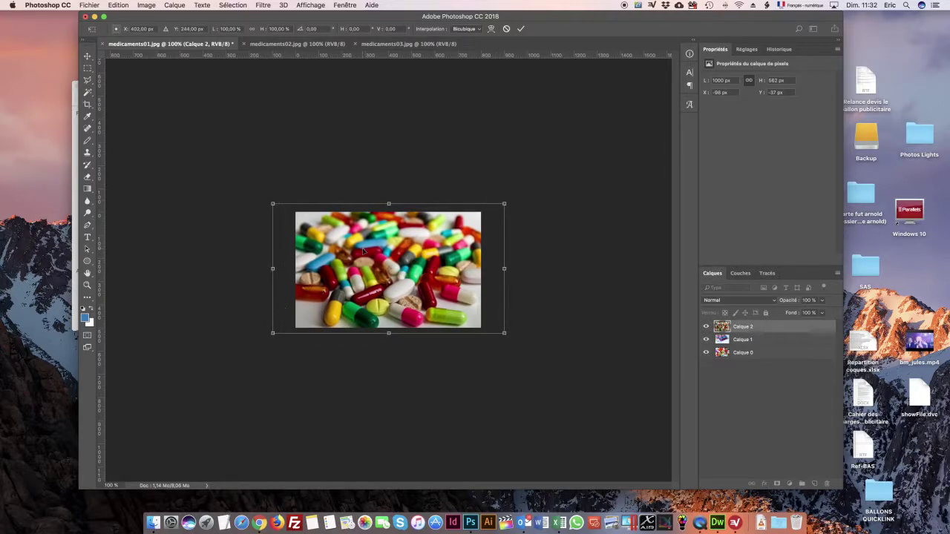
drag(363, 252, 350, 248)
key(Return)
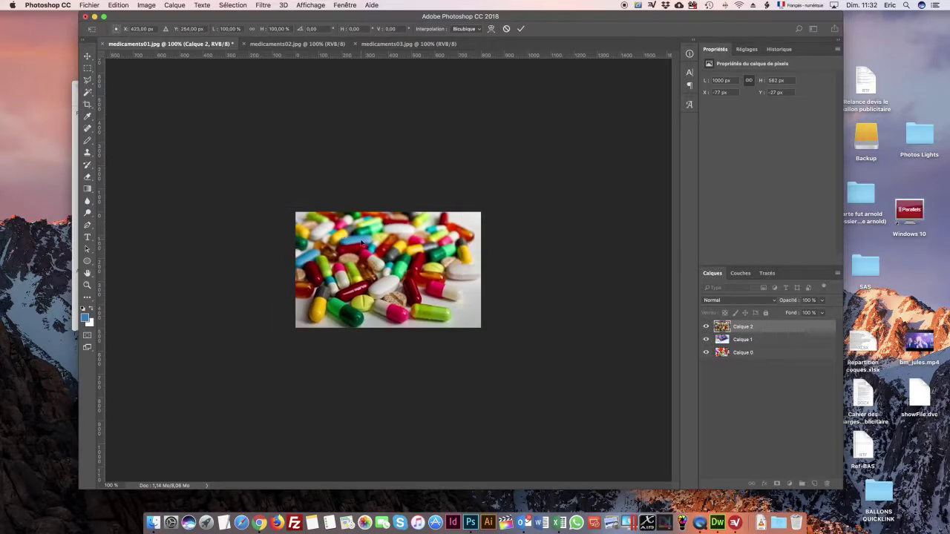
- Try squashing the Calque 2 photo vertically to about 65% of its height with Free Transform
click(140, 6)
mouse_move(123, 7)
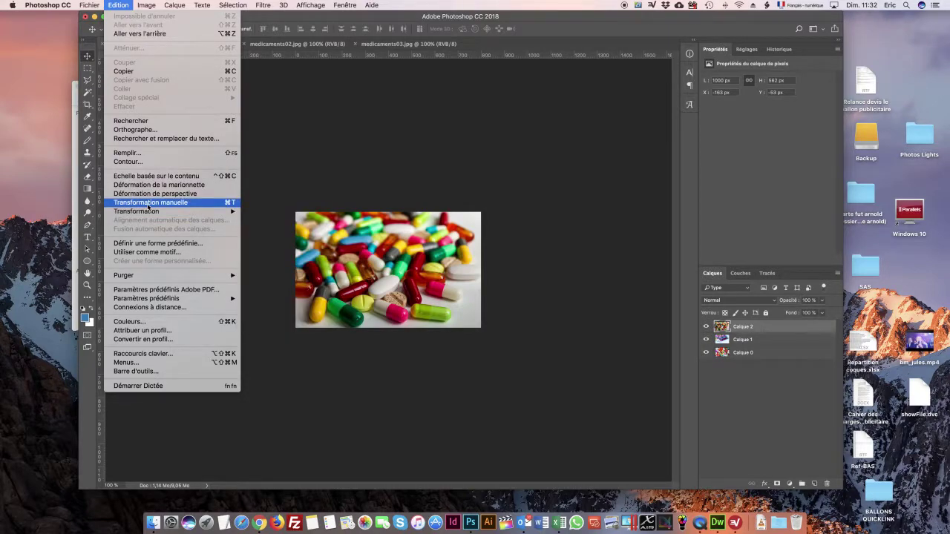
click(284, 201)
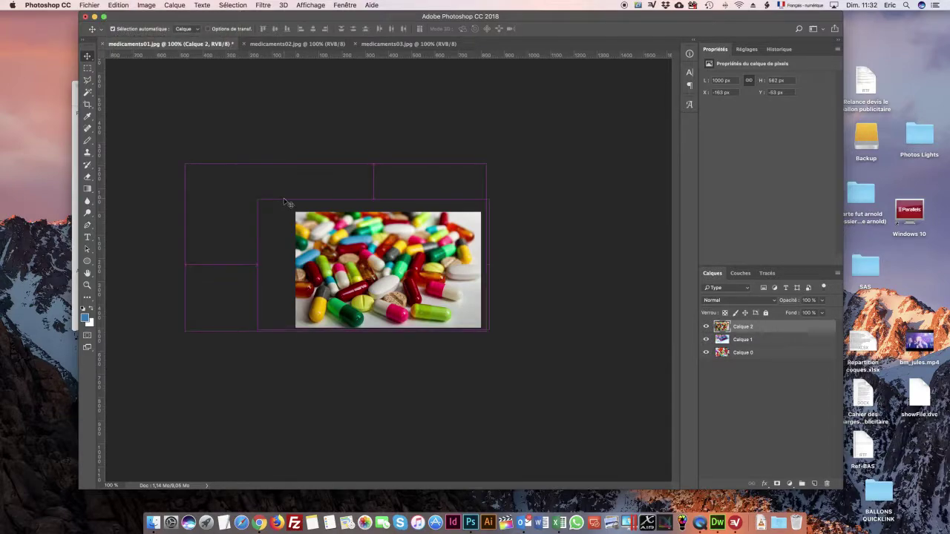
key(super+t)
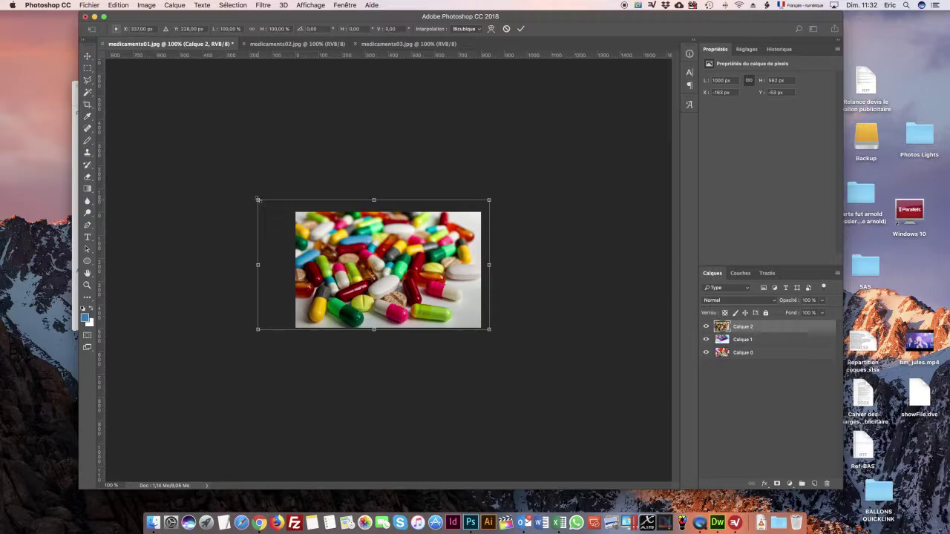
drag(374, 202, 374, 245)
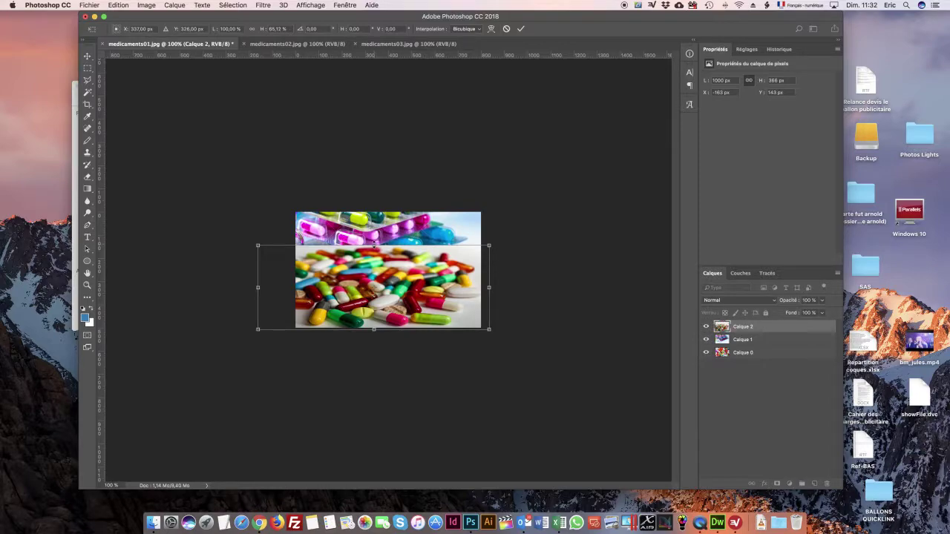
key(Escape)
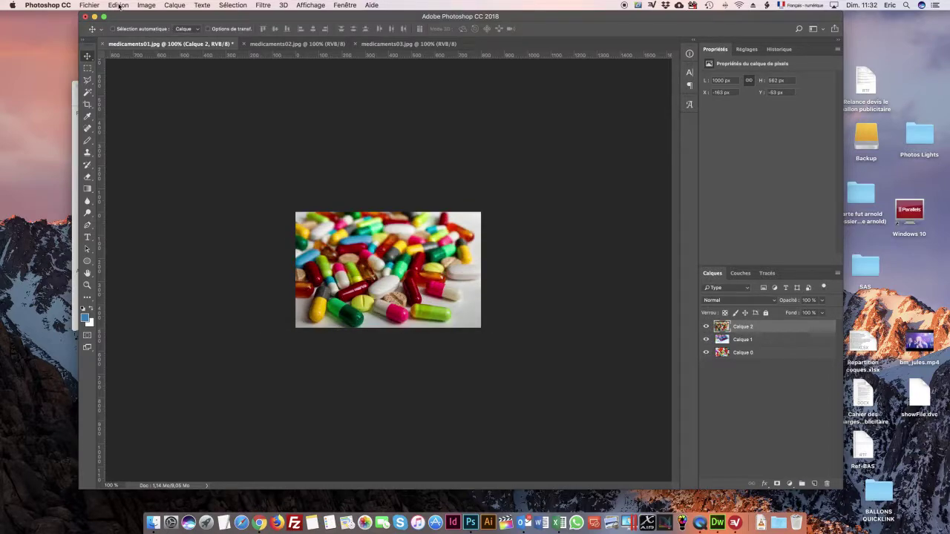
- Try scaling down the Calque 2 photo from its upper-left corner with Free Transform
click(118, 5)
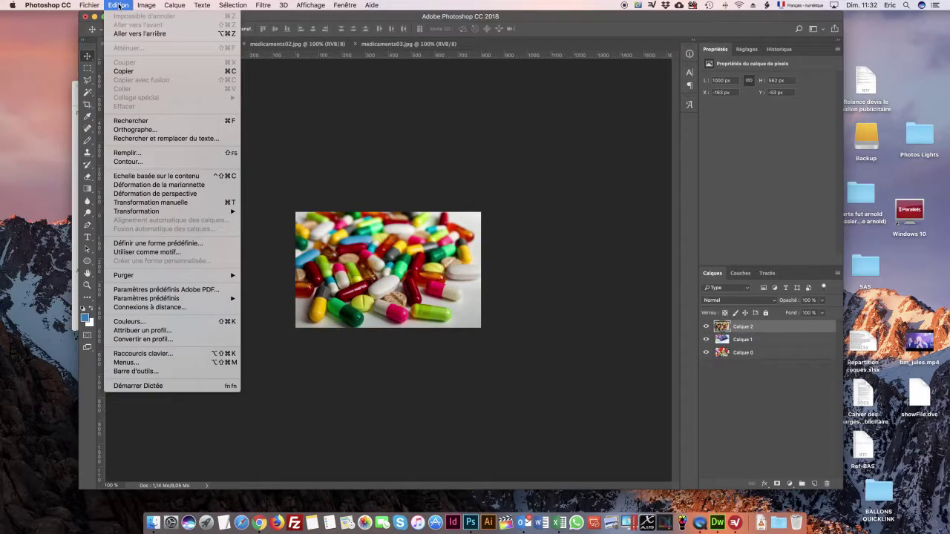
click(157, 202)
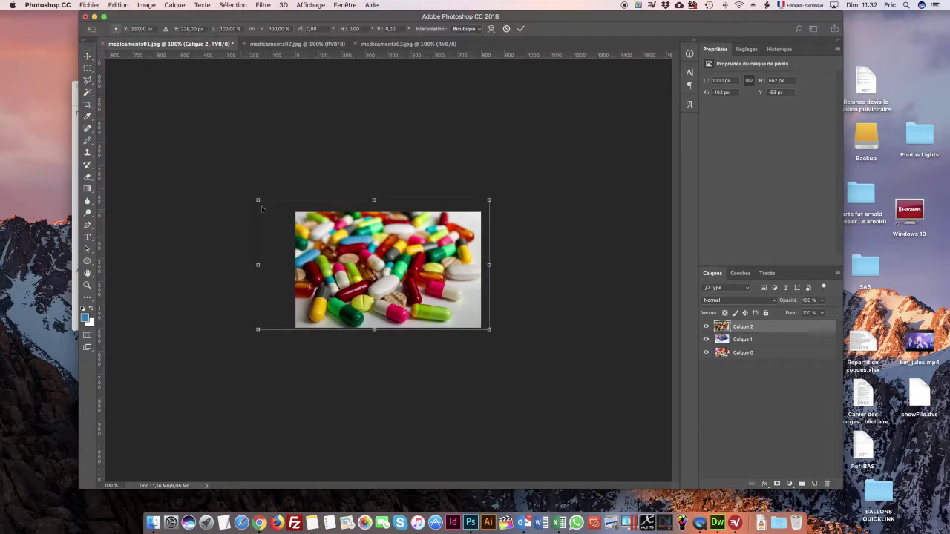
drag(261, 202, 304, 222)
key(Return)
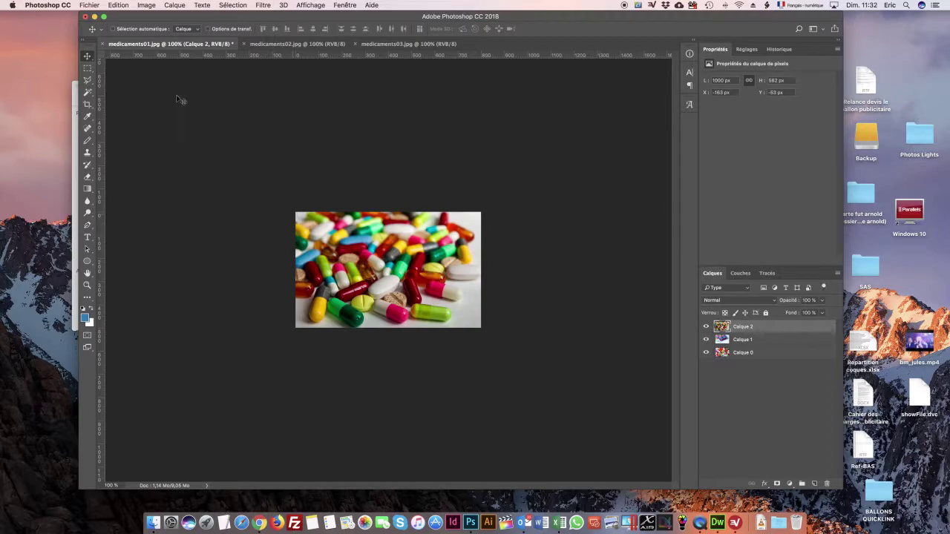
- Scale Calque 2 proportionally to about 53.9% and place it at about X 323 px, Y 205 px in the canvas's lower-right area
click(119, 5)
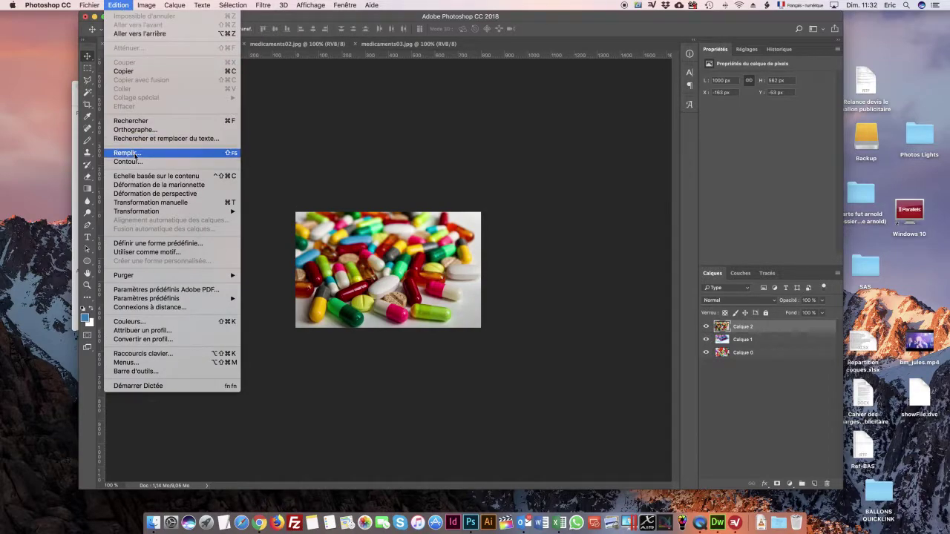
click(147, 203)
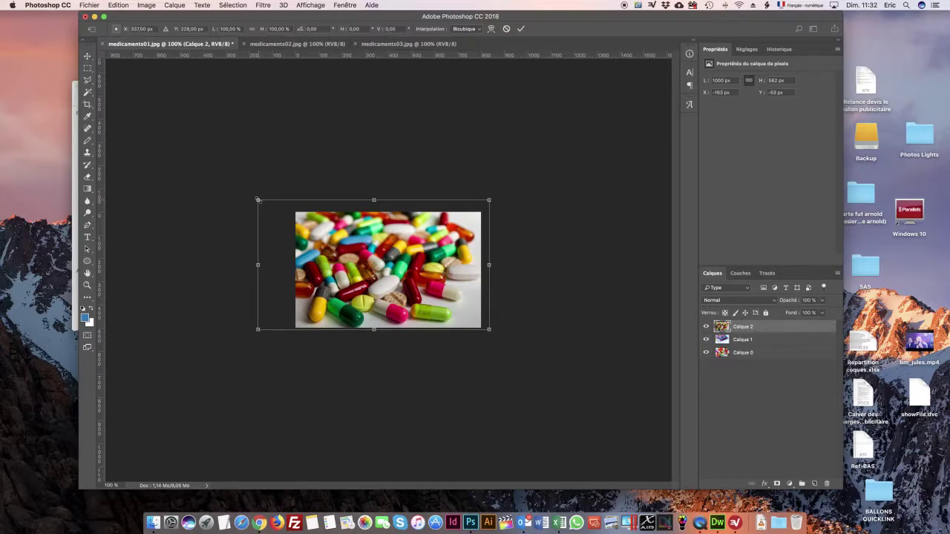
drag(258, 200, 364, 261)
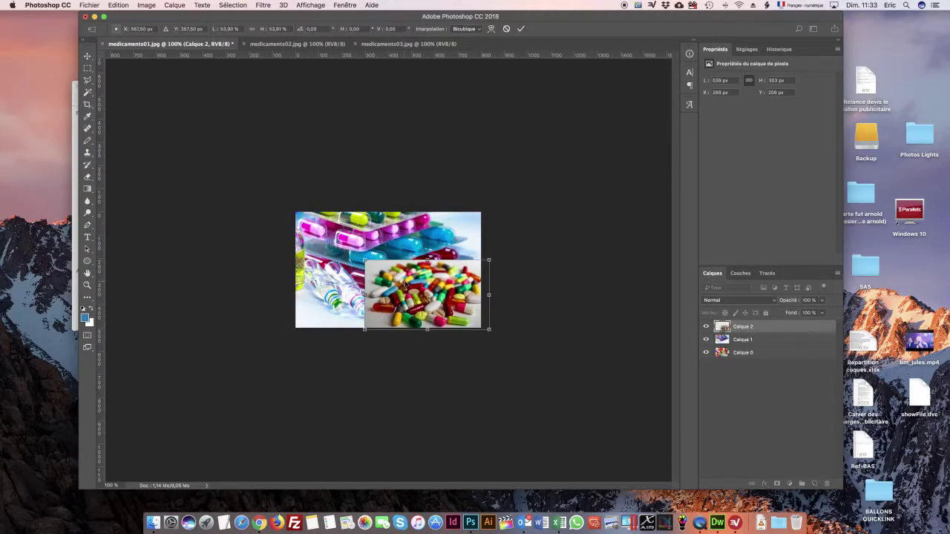
drag(406, 284, 423, 289)
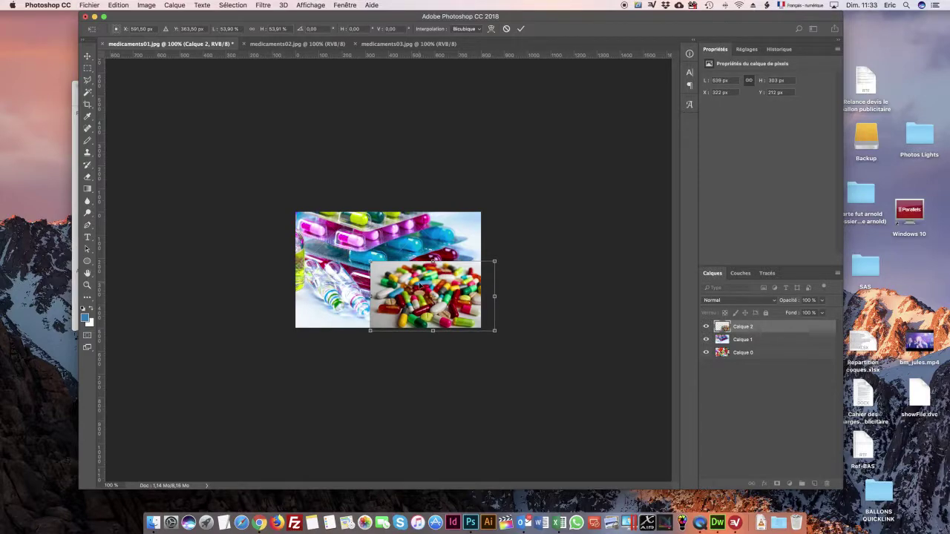
key(Return)
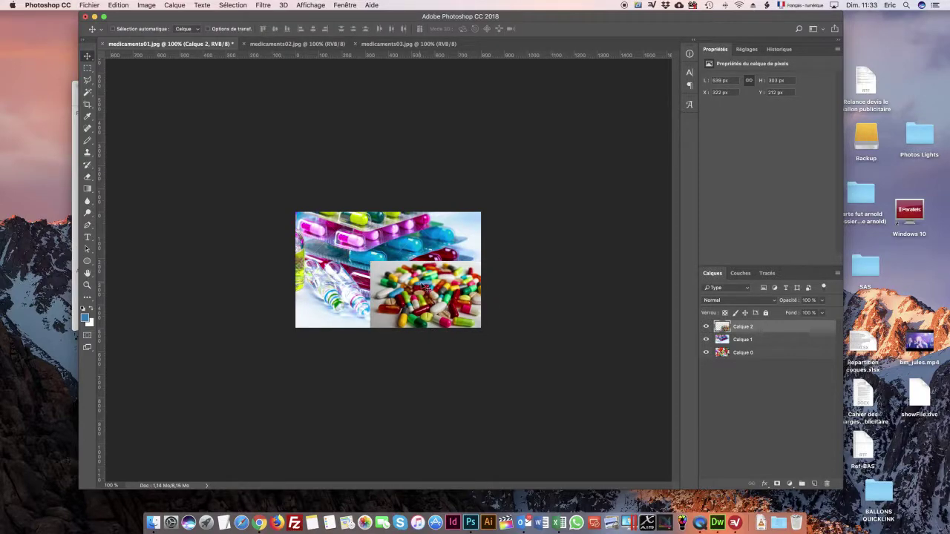
drag(421, 287, 422, 280)
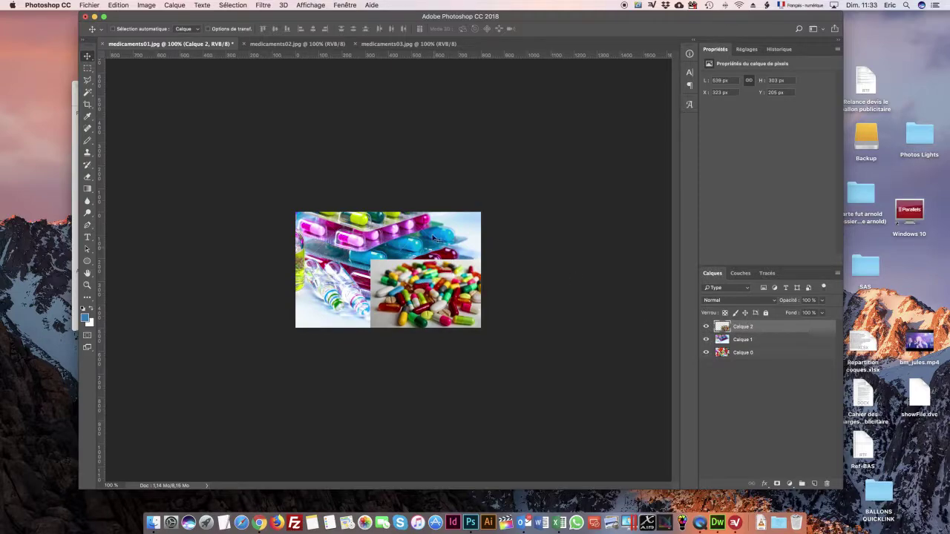
- Scale Calque 1 proportionally to about 53.8% toward its lower-right corner, leaving its upper-left corner at about X 125 px, Y 126 px
click(743, 352)
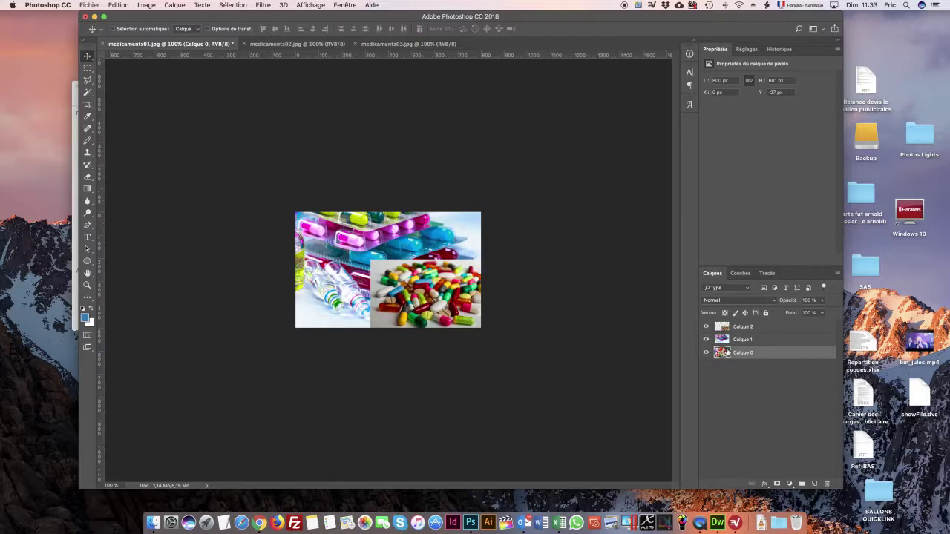
click(742, 341)
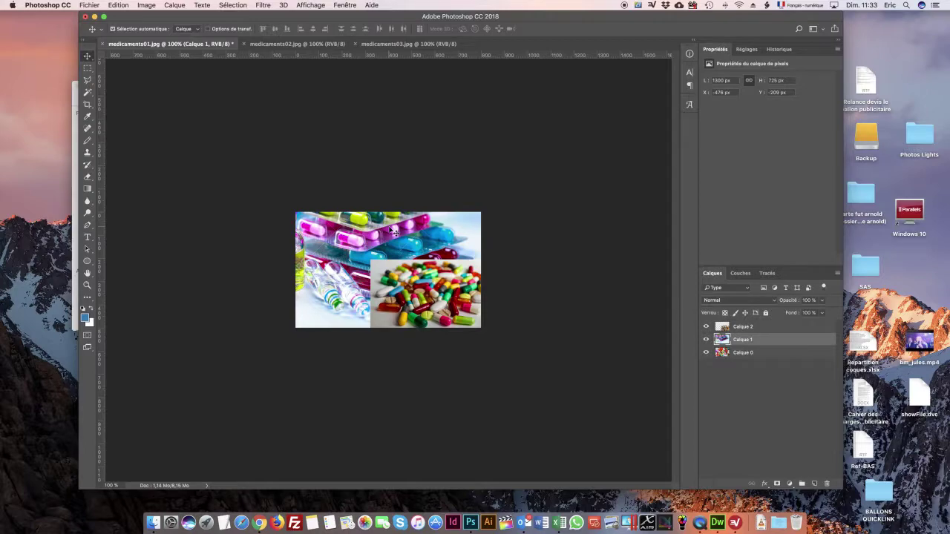
key(super+t)
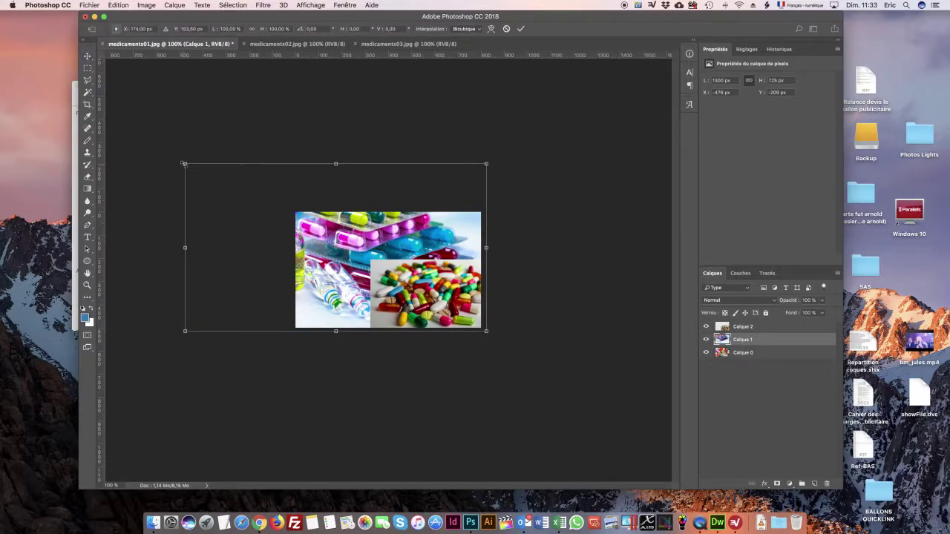
key(Return)
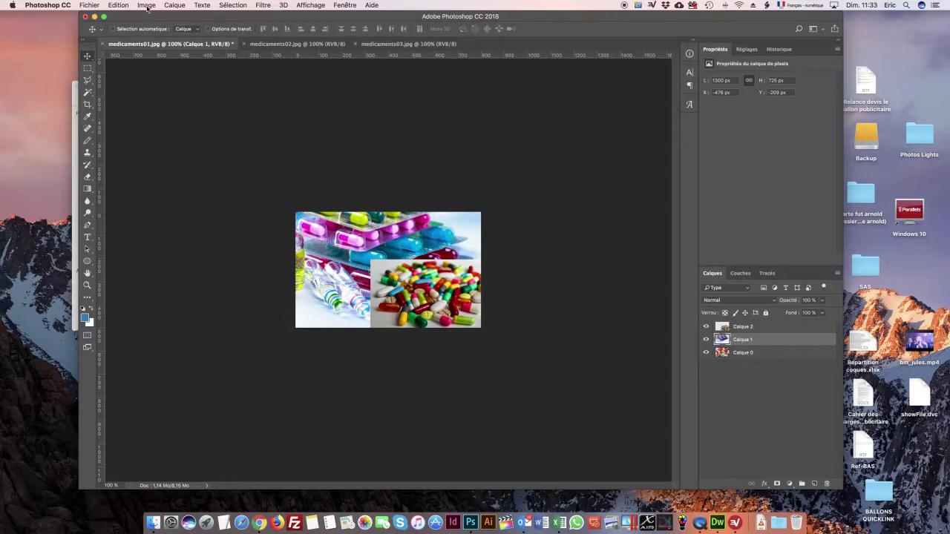
click(119, 5)
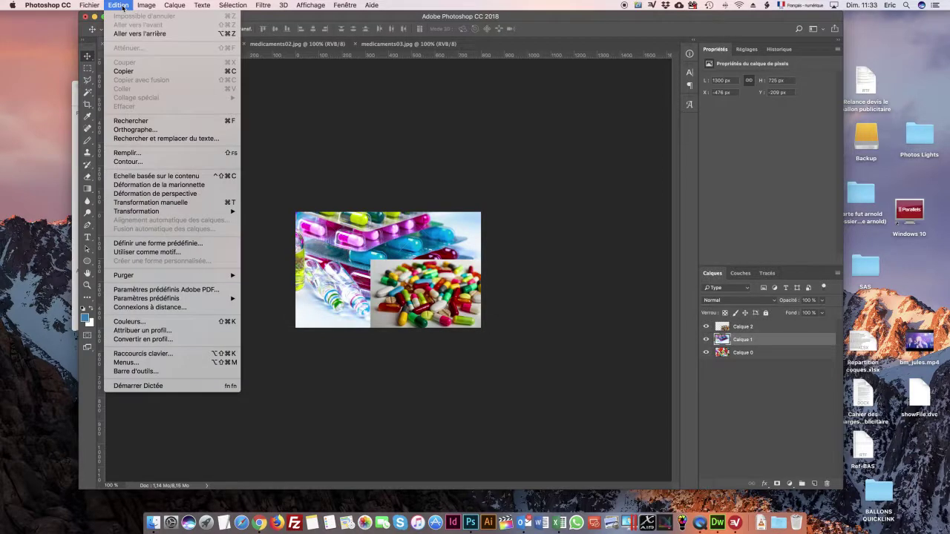
click(150, 202)
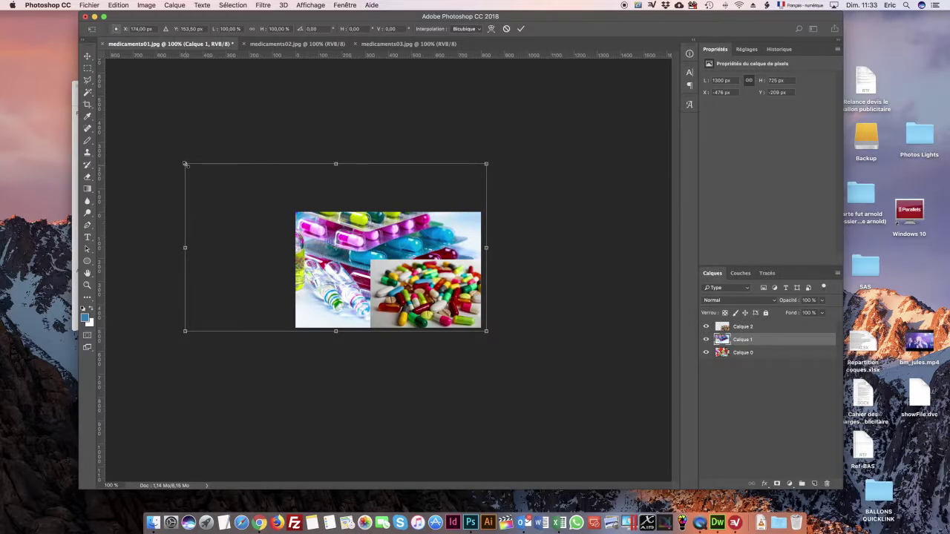
drag(185, 164, 288, 224)
drag(312, 236, 327, 245)
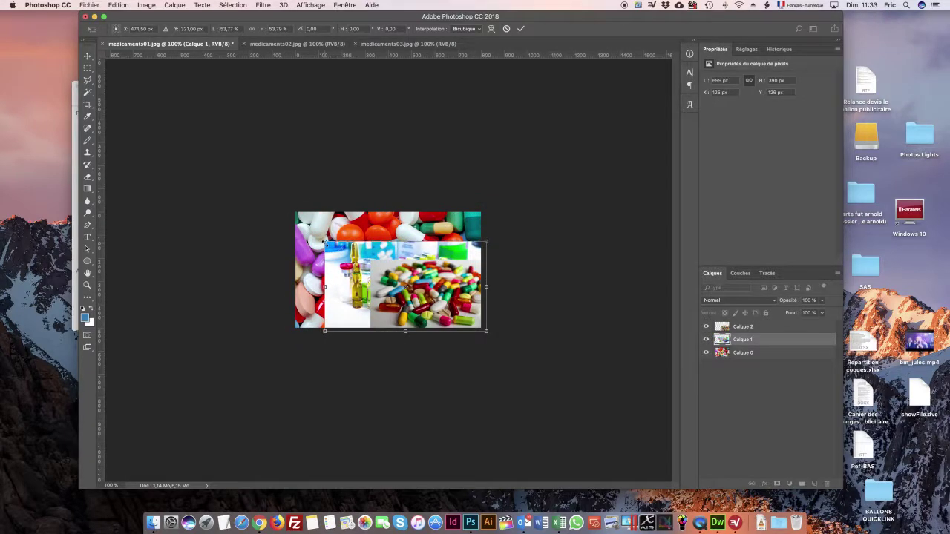
key(Return)
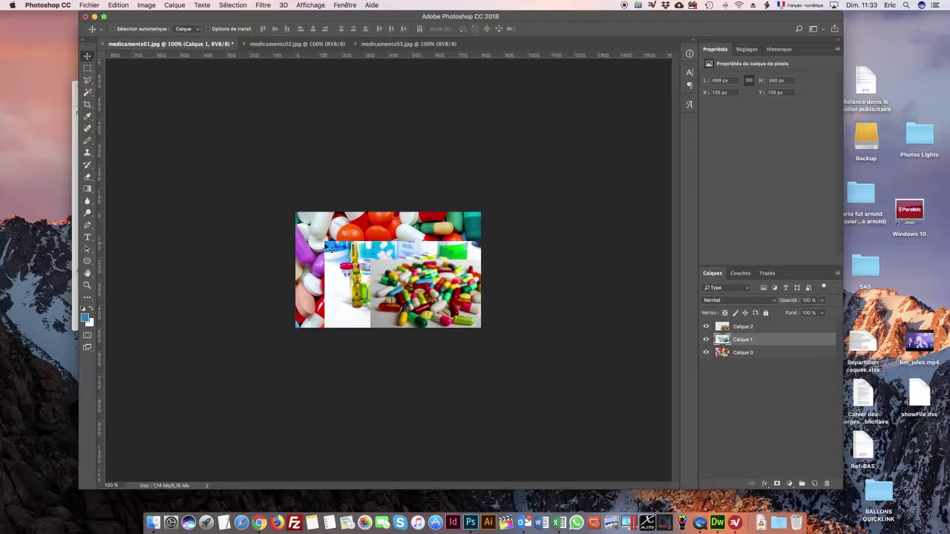